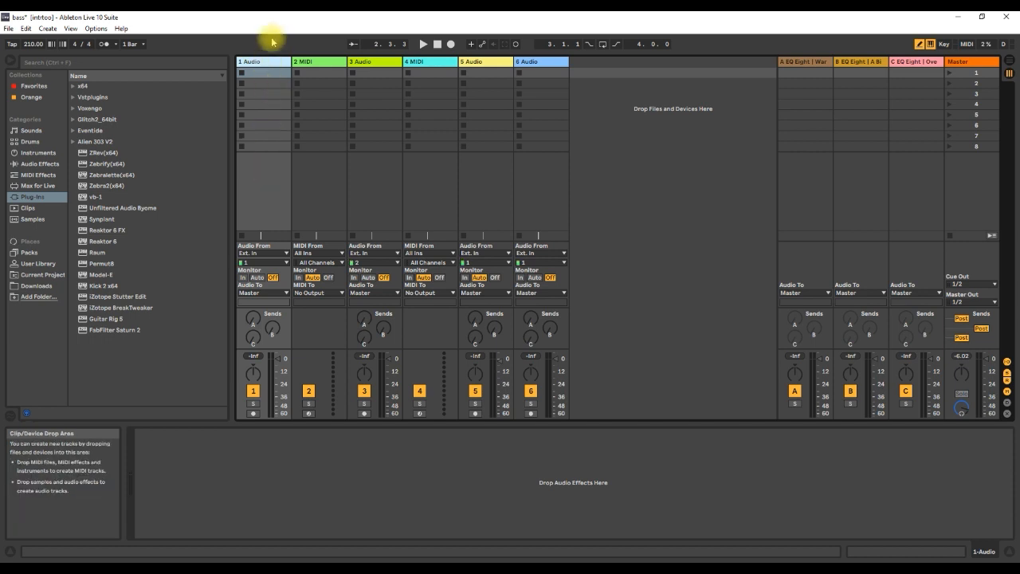
{"action": "left_click", "coordinate": [28, 164]}
{"action": "left_click", "coordinate": [32, 153]}
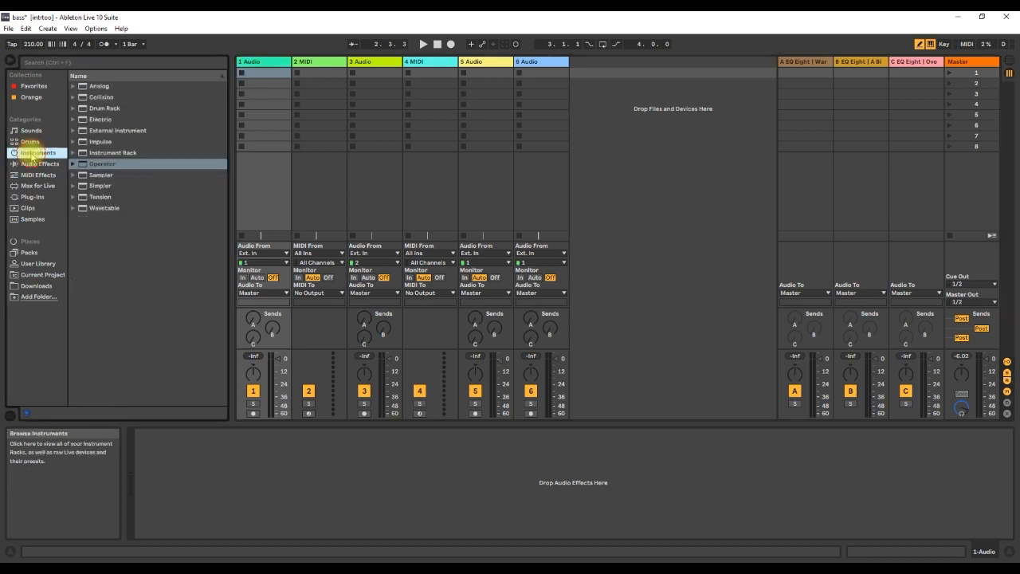
{"action": "left_click", "coordinate": [32, 197]}
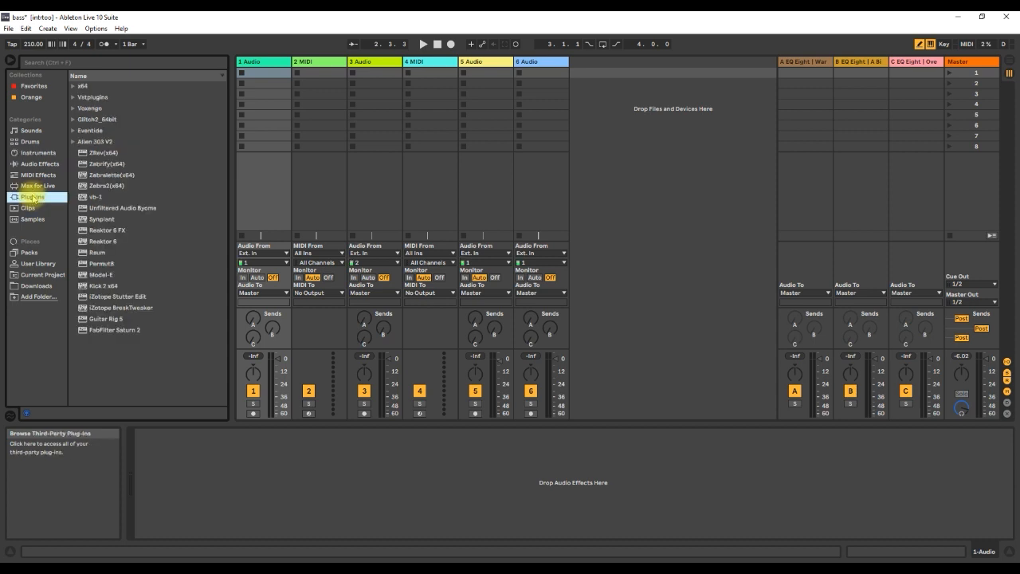
{"action": "left_click", "coordinate": [38, 164]}
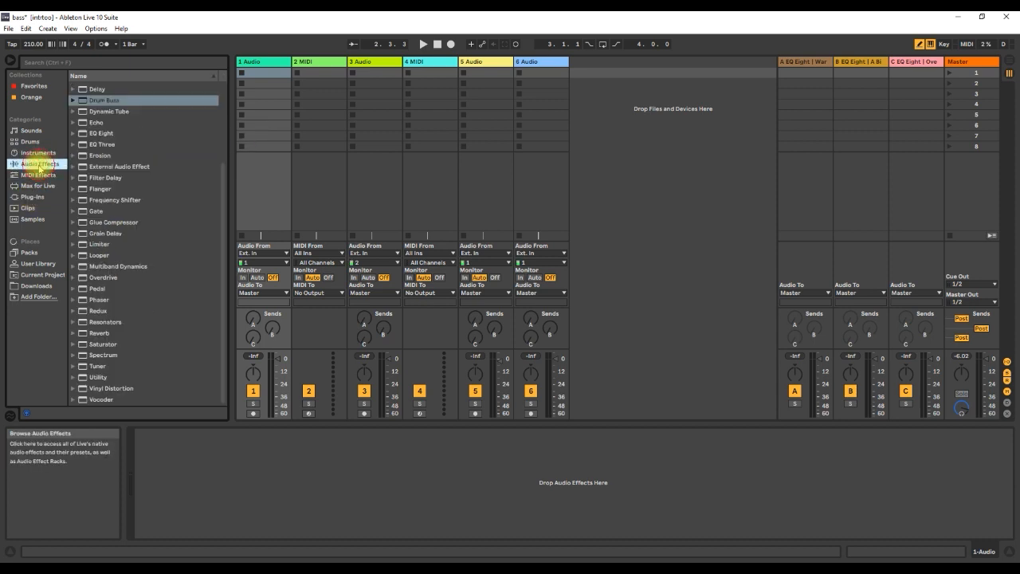
{"action": "left_click", "coordinate": [36, 152]}
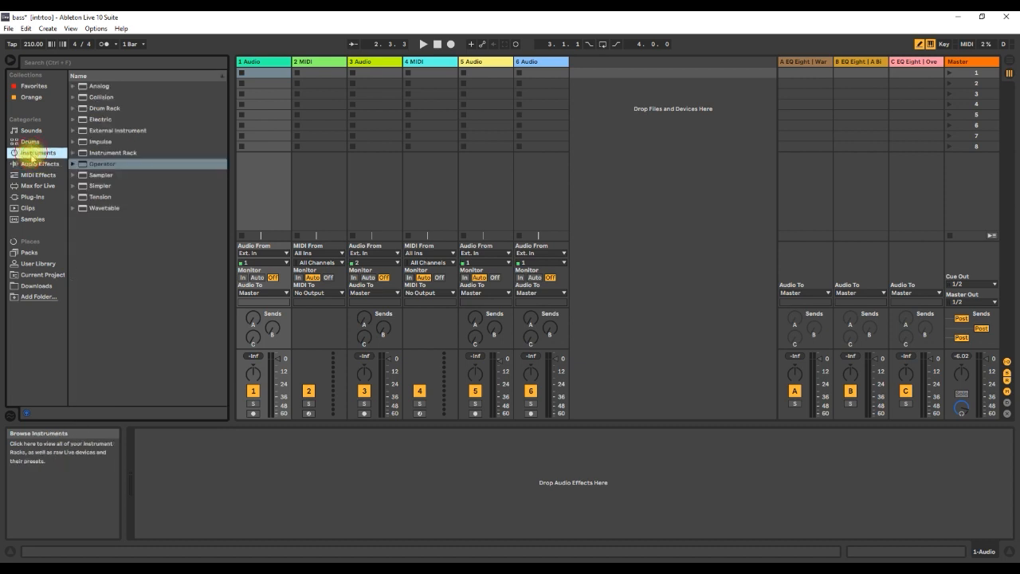
Load the Kick 2 x64 plug-in onto the empty MIDI track 2 and close its plug-in window.
{"action": "left_click", "coordinate": [32, 197]}
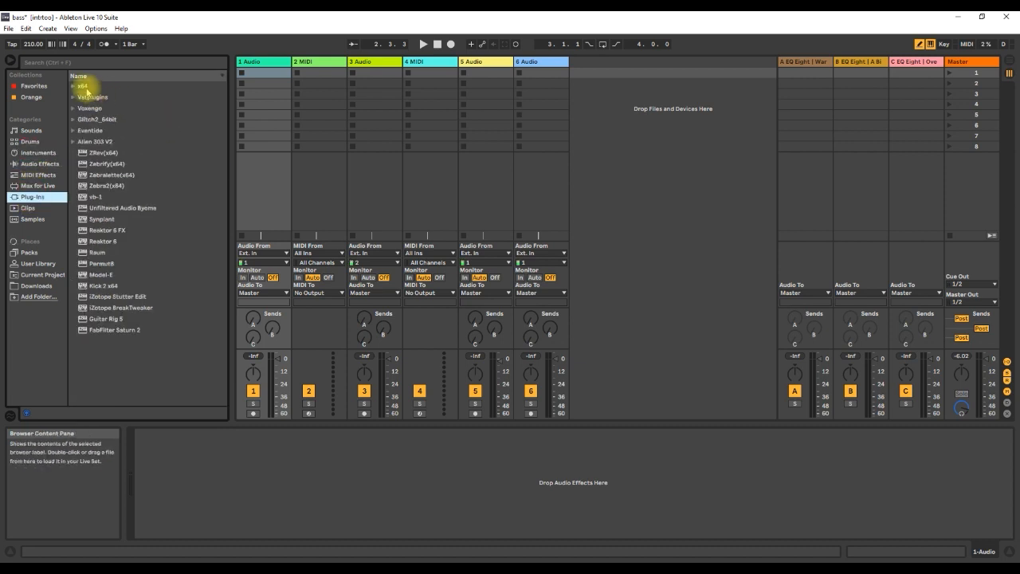
{"action": "left_click_drag", "start_coordinate": [101, 286], "coordinate": [315, 68]}
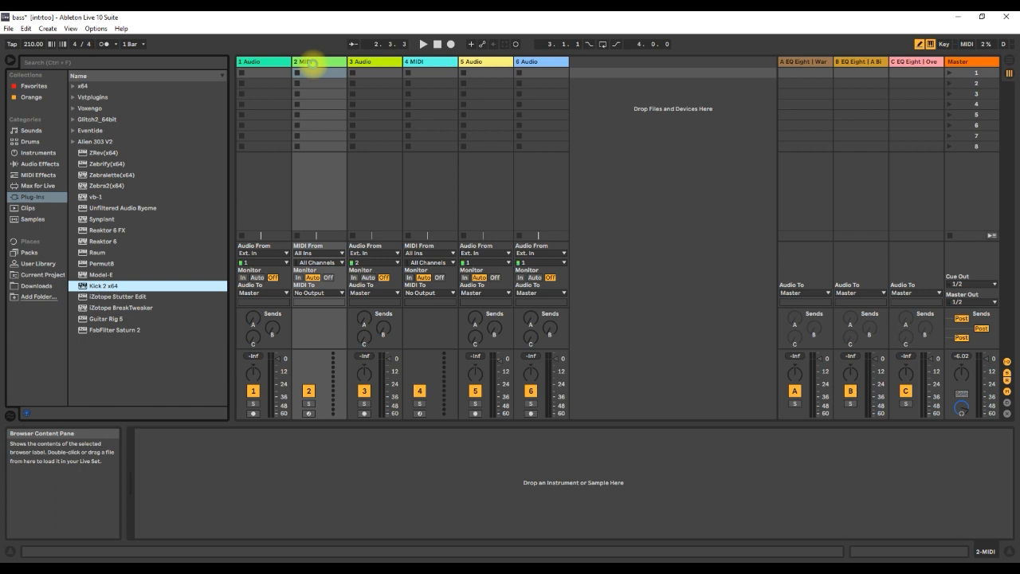
{"action": "left_click_drag", "start_coordinate": [311, 64], "coordinate": [311, 63]}
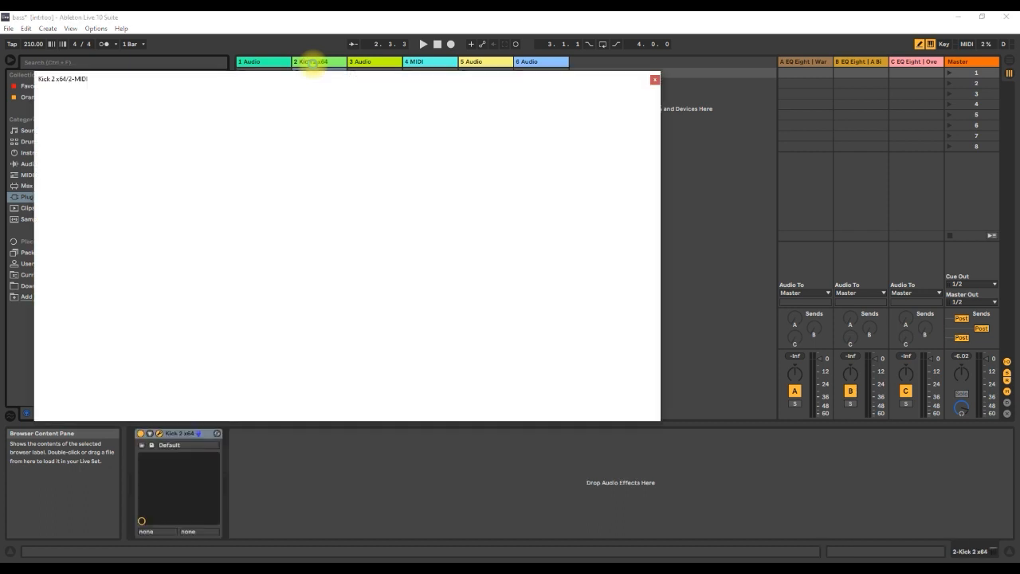
{"action": "left_click", "coordinate": [653, 80]}
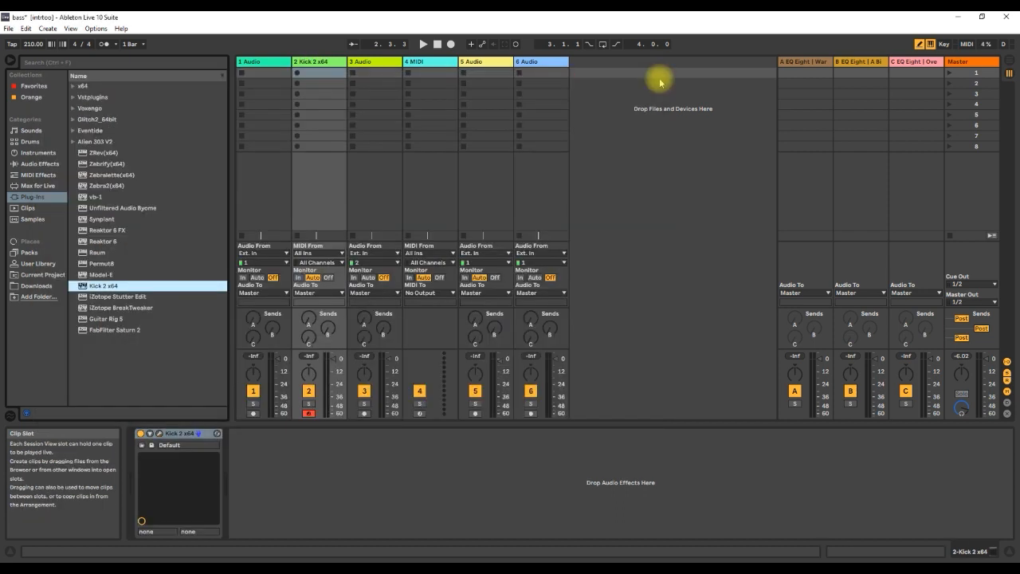
Insert a new MIDI track after the Kick 2 track and load the Operator instrument onto it.
{"action": "left_click", "coordinate": [48, 28]}
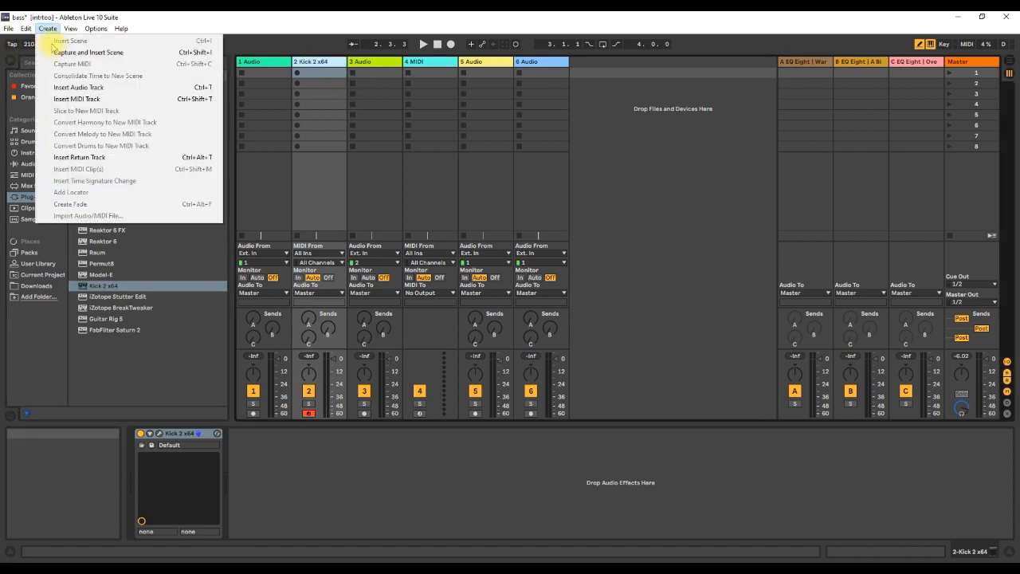
{"action": "left_click", "coordinate": [72, 98]}
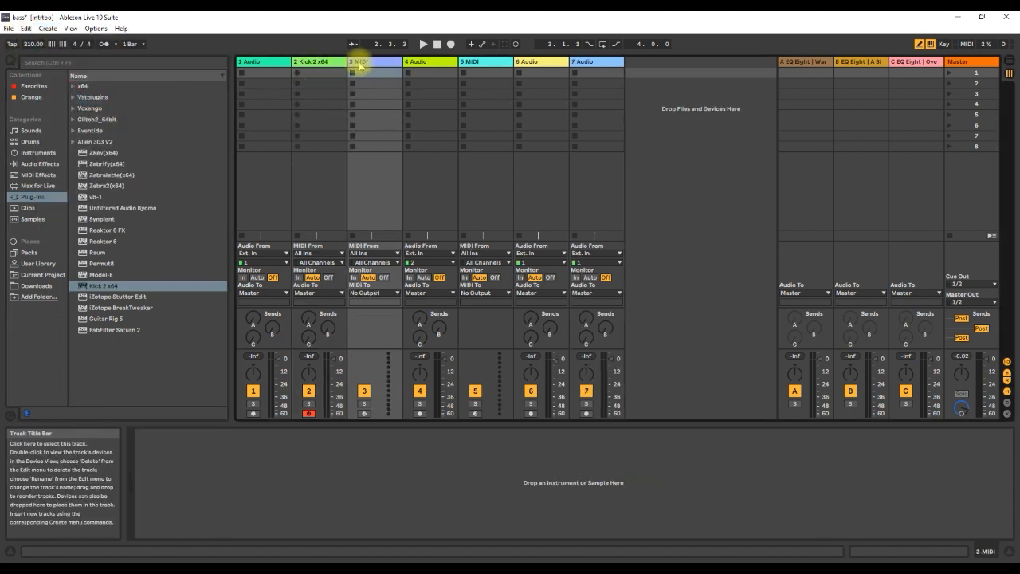
{"action": "left_click", "coordinate": [38, 152]}
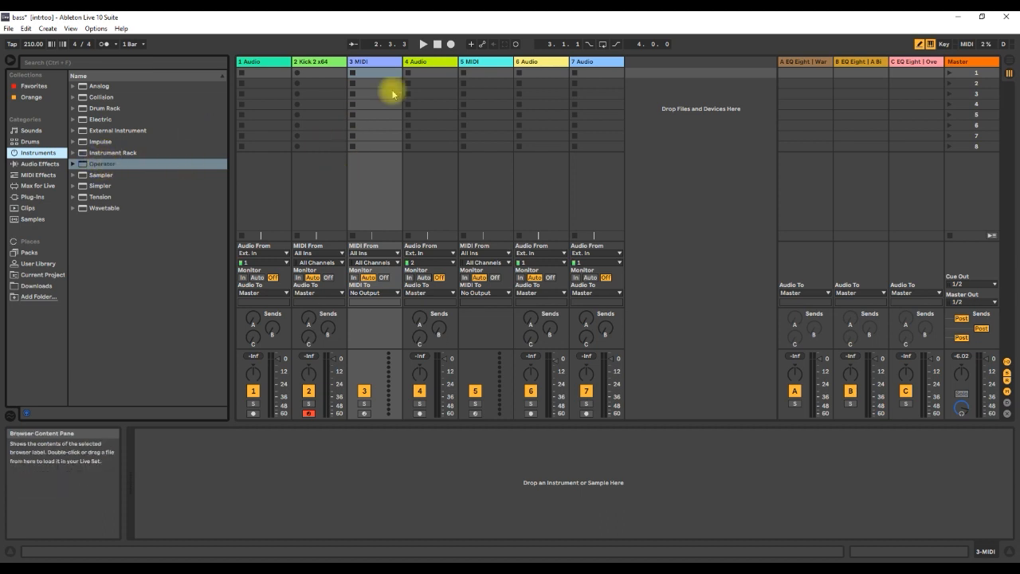
{"action": "left_click", "coordinate": [75, 164]}
{"action": "left_click_drag", "start_coordinate": [360, 58], "coordinate": [362, 62]}
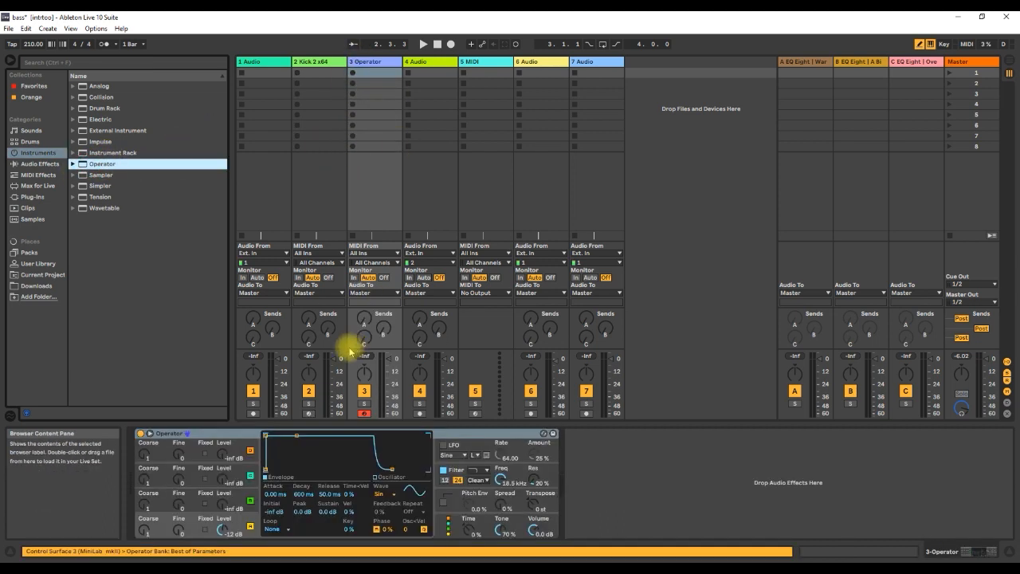
{"action": "left_click", "coordinate": [322, 63]}
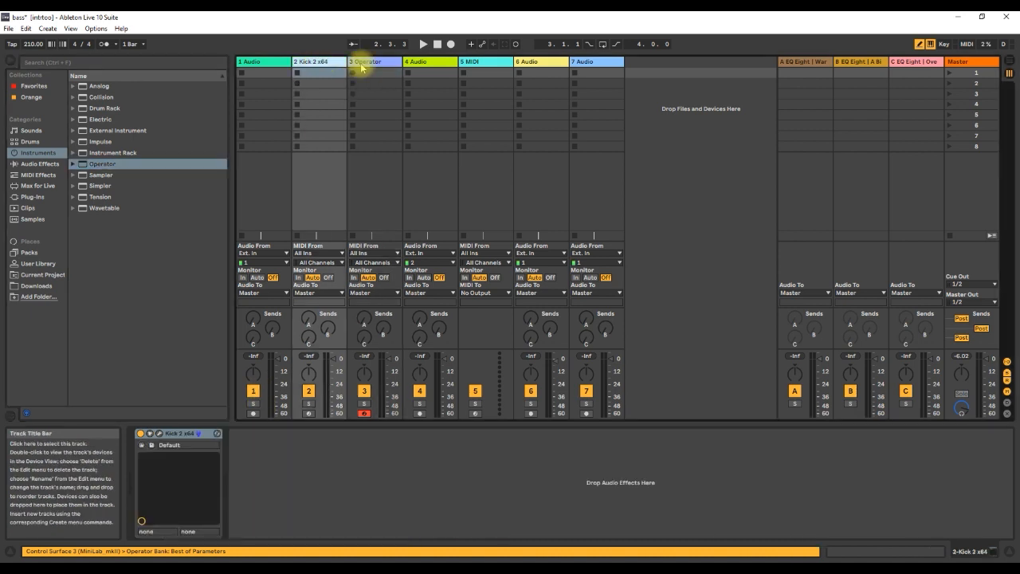
{"action": "left_click", "coordinate": [359, 62]}
{"action": "left_click", "coordinate": [334, 63]}
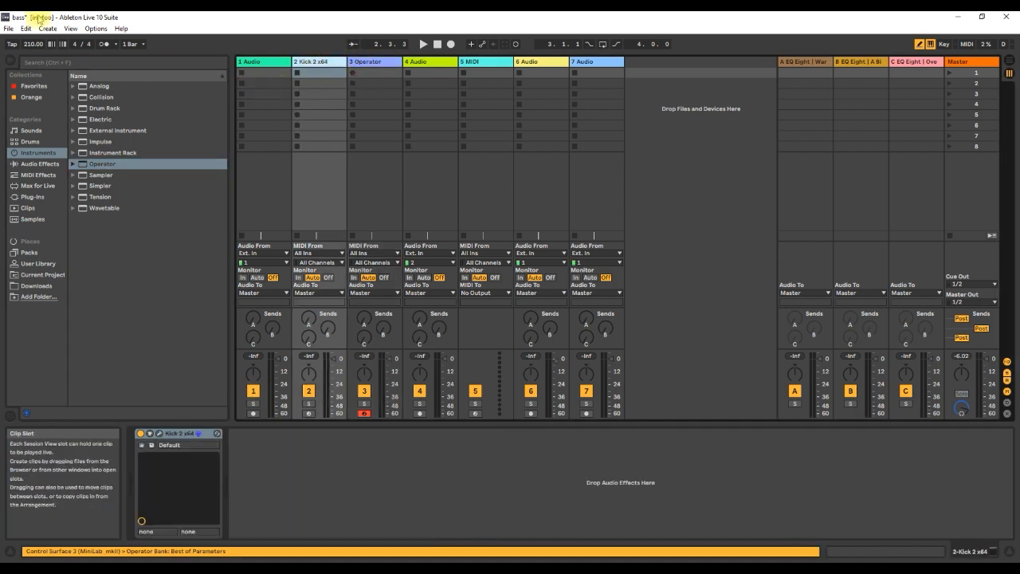
{"action": "left_click_drag", "start_coordinate": [31, 45], "coordinate": [31, 58]}
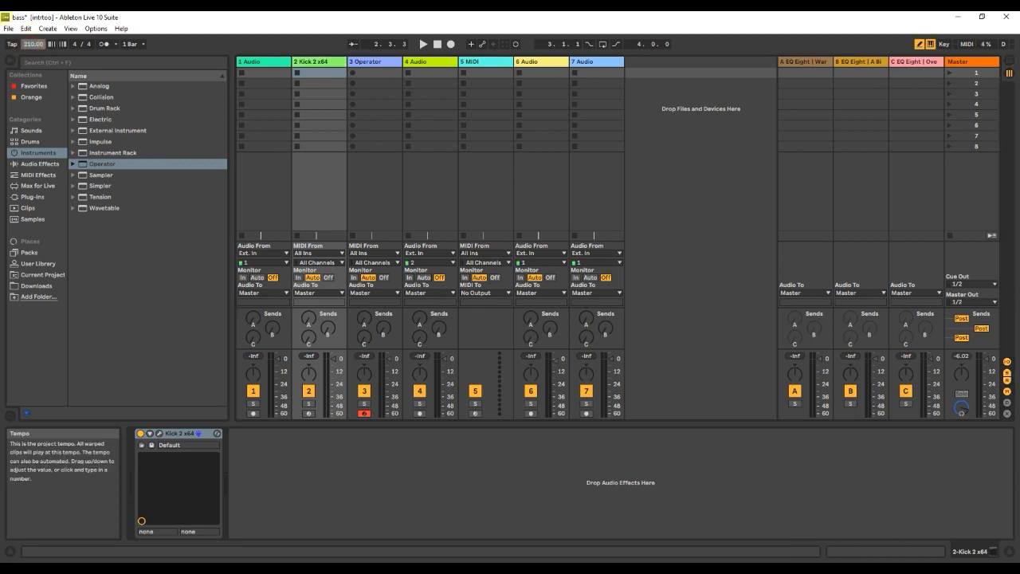
Create a one-bar MIDI clip in the Kick 2 track's first slot and draw a 1/16 C1 note on each of the four beats.
{"action": "double_click", "coordinate": [317, 74]}
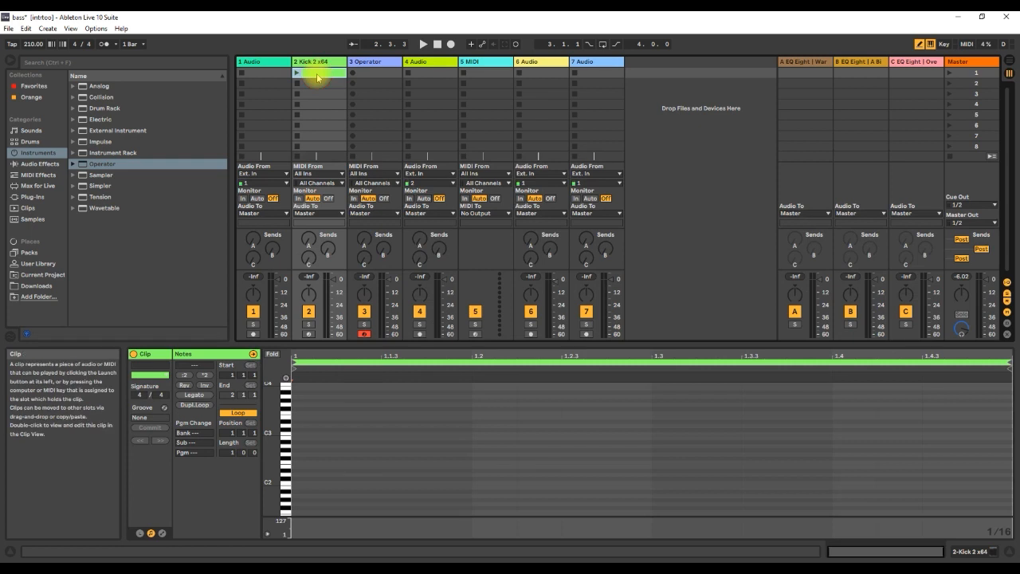
{"action": "left_click_drag", "start_coordinate": [337, 345], "coordinate": [333, 272]}
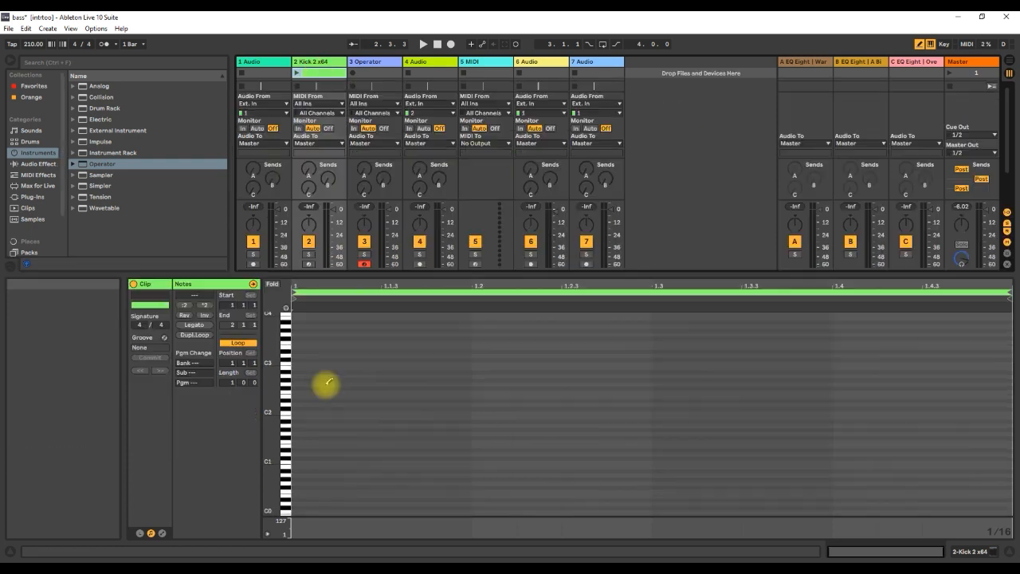
{"action": "left_click", "coordinate": [305, 432]}
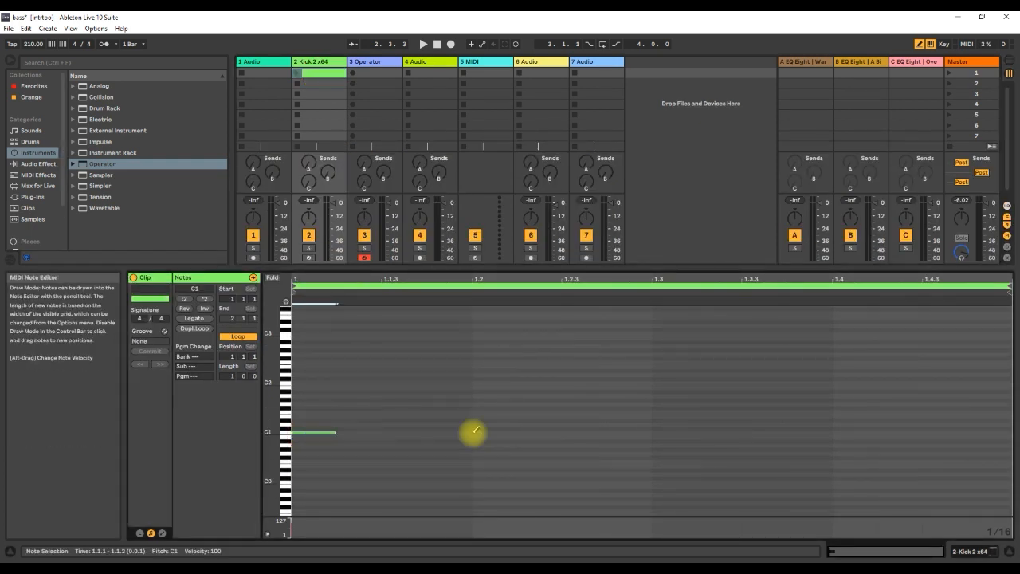
{"action": "left_click", "coordinate": [487, 432]}
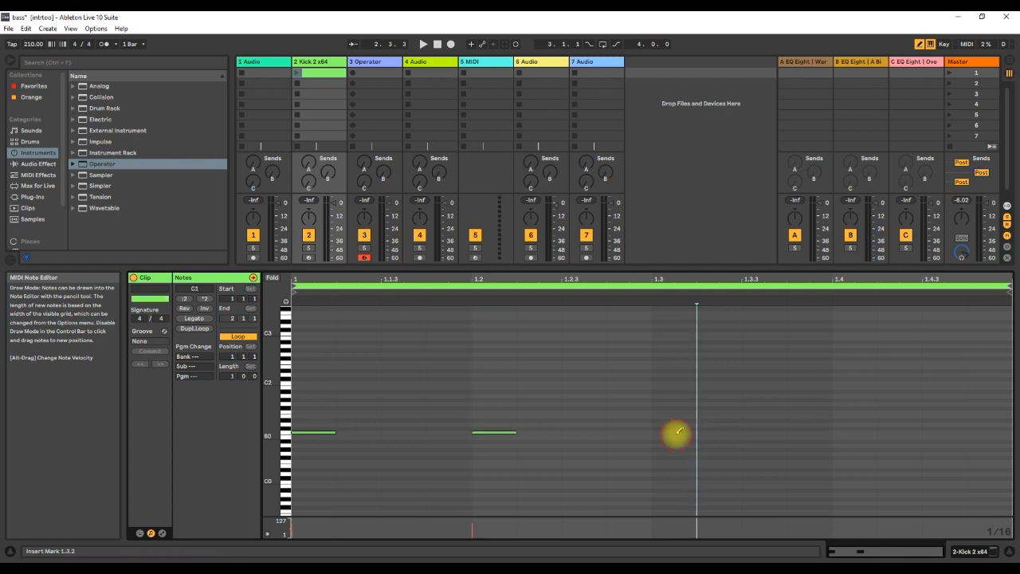
{"action": "left_click", "coordinate": [833, 432]}
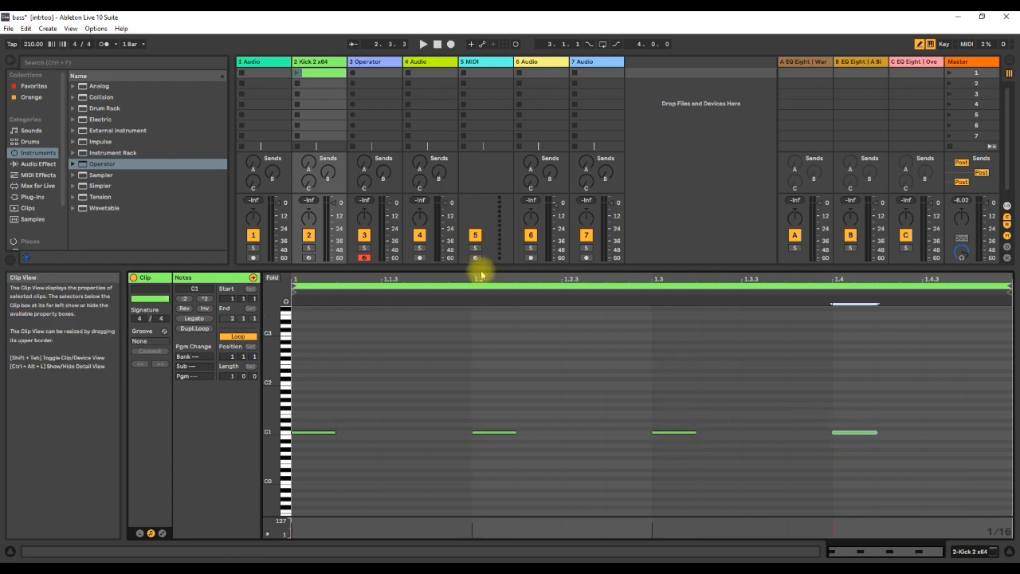
Show the Kick 2 plug-in window, audition the kick clip and stop playback.
{"action": "key", "text": "shift+Tab"}
{"action": "left_click", "coordinate": [325, 62]}
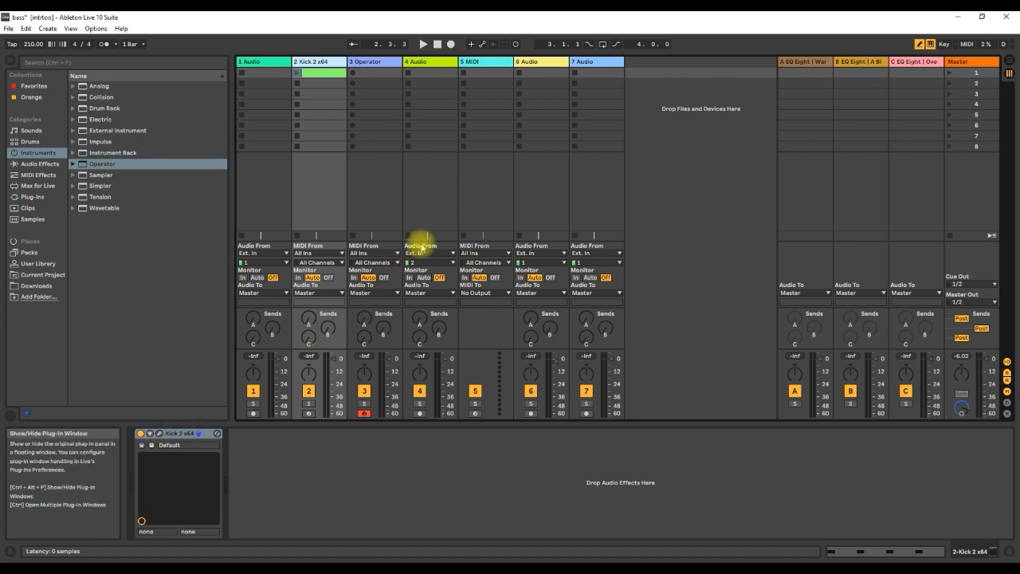
{"action": "left_click", "coordinate": [158, 433]}
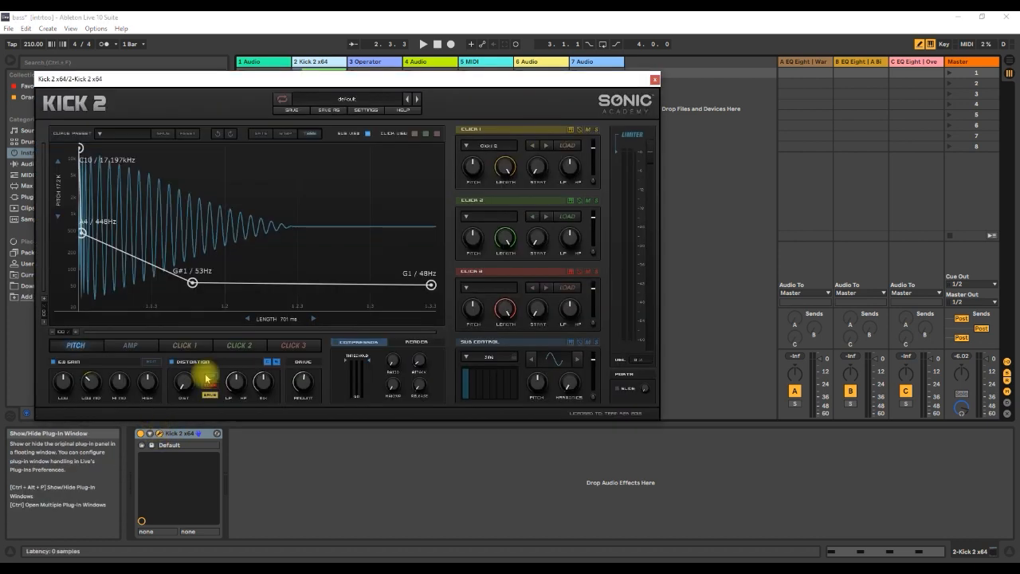
{"action": "left_click", "coordinate": [298, 71]}
{"action": "key", "text": "space"}
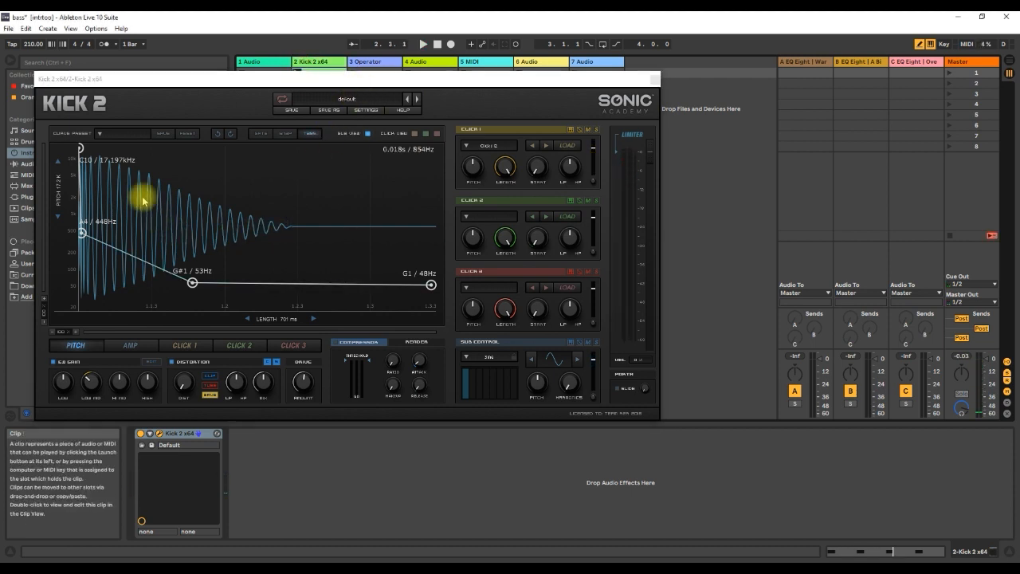
Move the Kick 2 window clear of the clip slot and shorten the kick's length to 332 ms.
{"action": "left_click", "coordinate": [192, 85]}
{"action": "left_click_drag", "start_coordinate": [194, 88], "coordinate": [356, 134]}
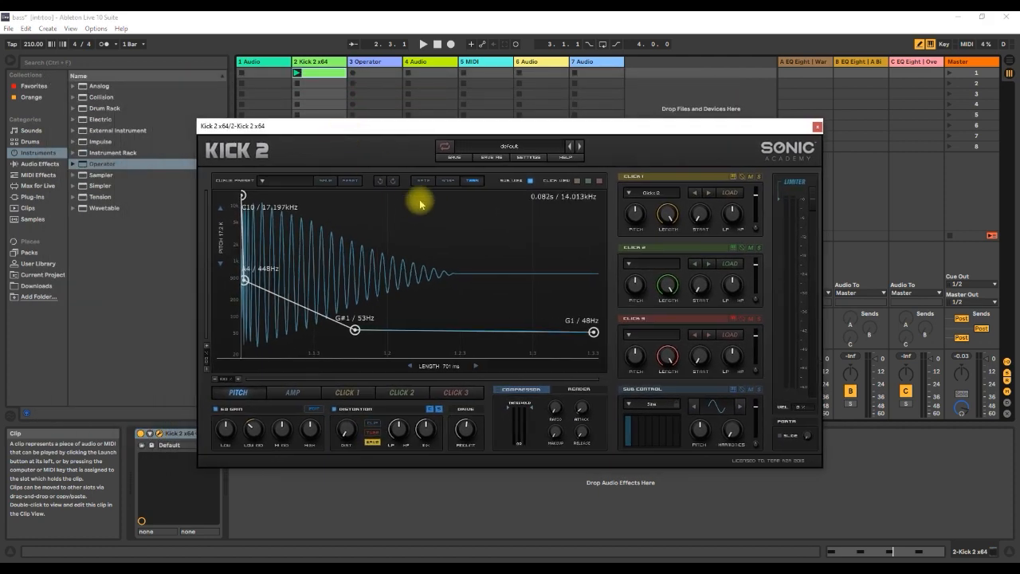
{"action": "left_click_drag", "start_coordinate": [441, 364], "coordinate": [440, 336]}
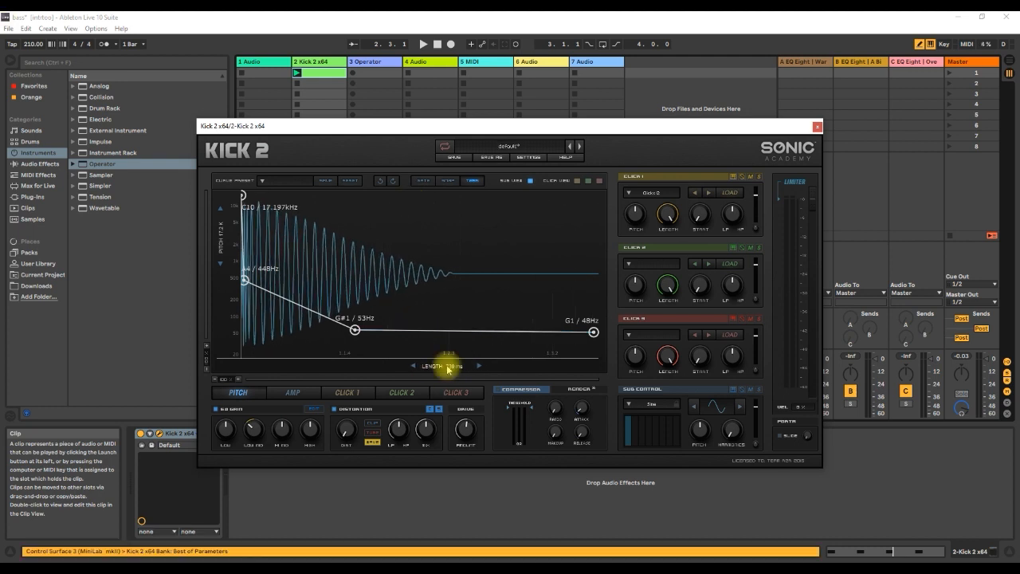
{"action": "left_click_drag", "start_coordinate": [449, 364], "coordinate": [399, 364]}
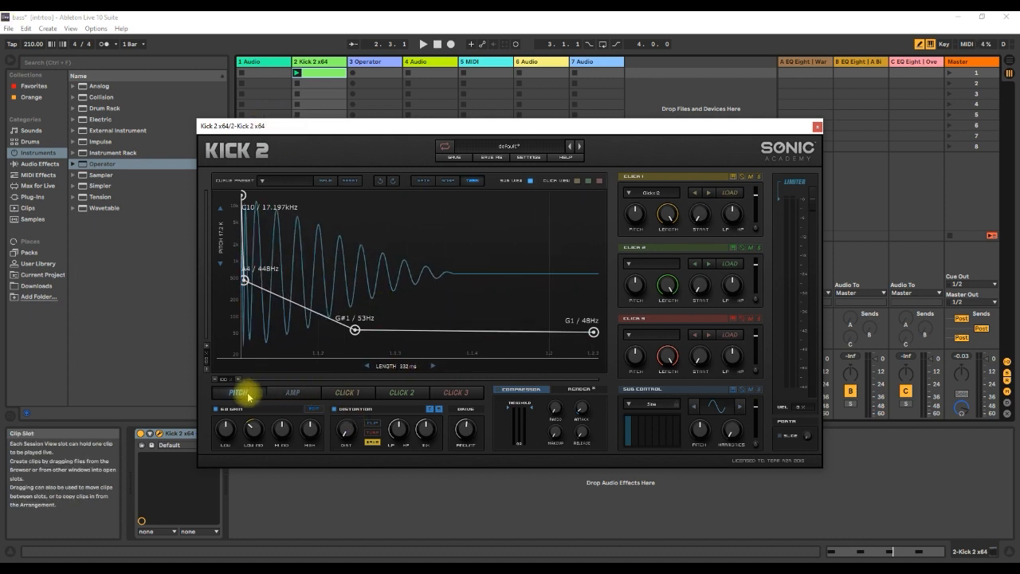
{"action": "left_click", "coordinate": [285, 392]}
{"action": "left_click", "coordinate": [244, 392]}
{"action": "left_click", "coordinate": [269, 396]}
{"action": "left_click", "coordinate": [250, 393]}
Shorten the kick's amp envelope, setting the two points before the final drop to 0.84 and 0.48 and pulling the zero point earlier.
{"action": "left_click", "coordinate": [296, 394]}
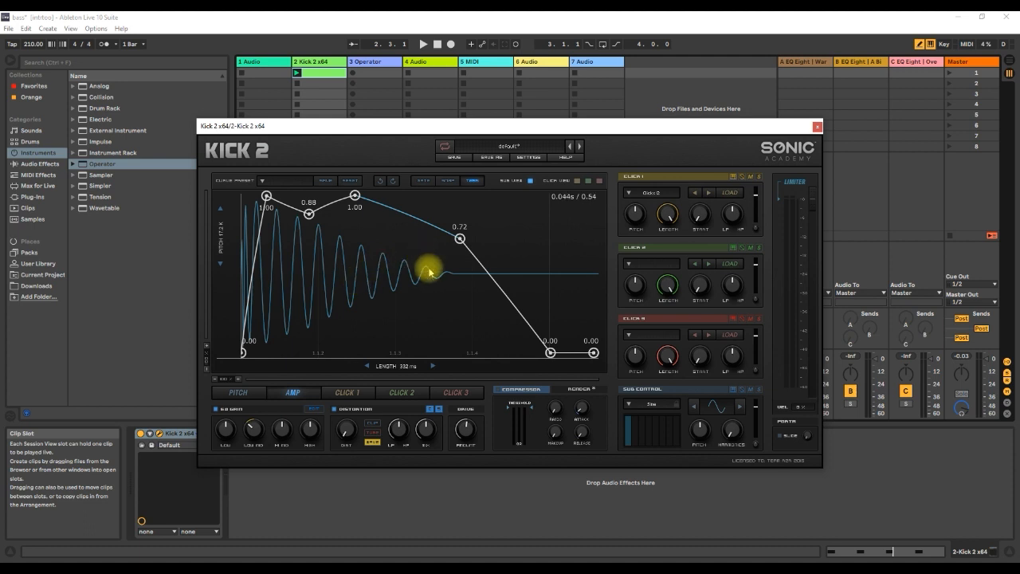
{"action": "left_click_drag", "start_coordinate": [550, 353], "coordinate": [537, 352]}
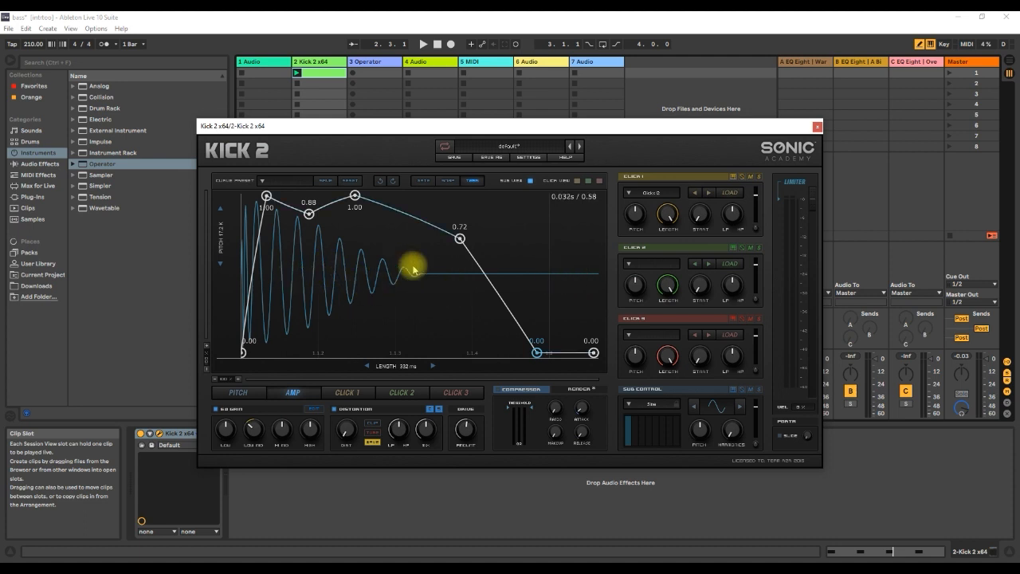
{"action": "left_click_drag", "start_coordinate": [460, 238], "coordinate": [451, 240]}
{"action": "left_click_drag", "start_coordinate": [539, 354], "coordinate": [487, 355]}
{"action": "left_click_drag", "start_coordinate": [451, 240], "coordinate": [399, 270]}
{"action": "left_click_drag", "start_coordinate": [354, 198], "coordinate": [347, 223]}
{"action": "left_click_drag", "start_coordinate": [399, 271], "coordinate": [372, 280]}
{"action": "left_click_drag", "start_coordinate": [486, 353], "coordinate": [461, 355]}
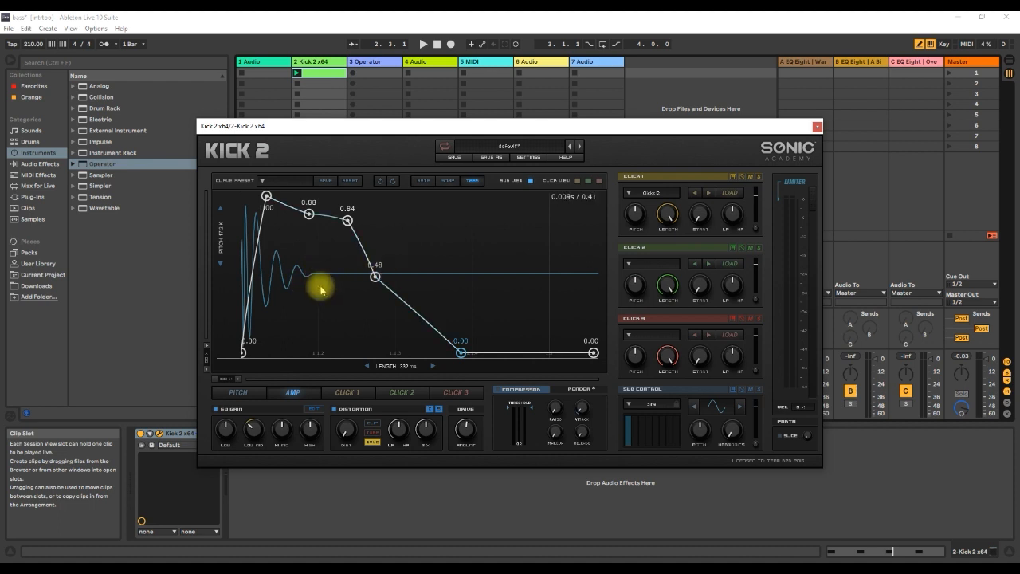
{"action": "left_click_drag", "start_coordinate": [460, 352], "coordinate": [467, 355]}
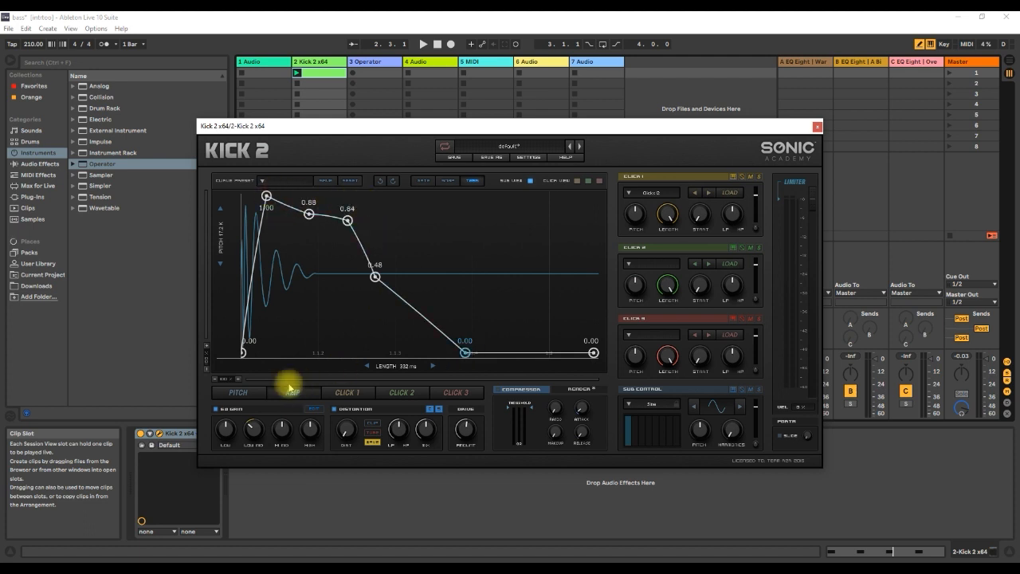
Return to the pitch envelope, audition the kick clip and turn down the length of Click 1.
{"action": "left_click", "coordinate": [239, 394]}
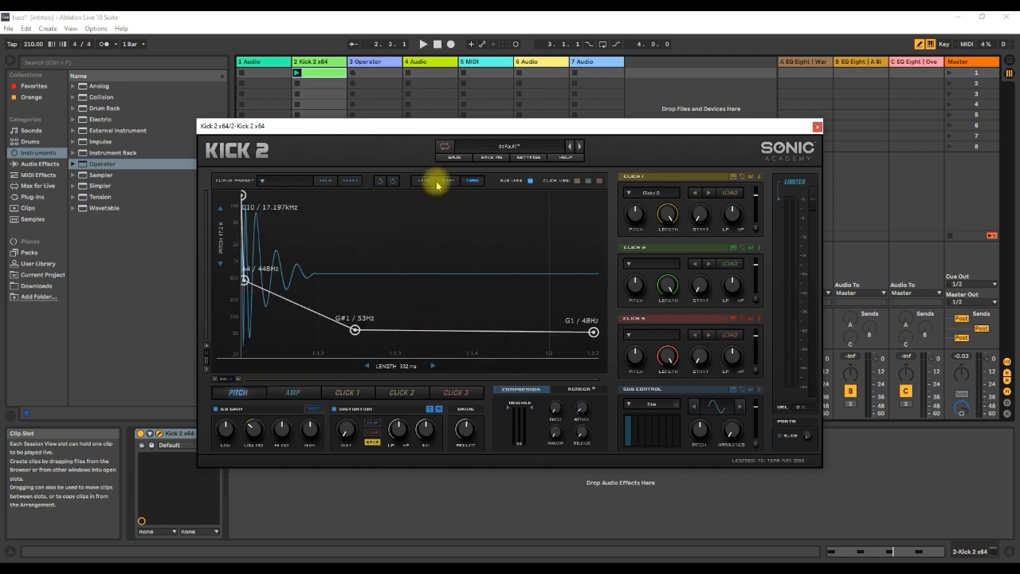
{"action": "left_click", "coordinate": [296, 74]}
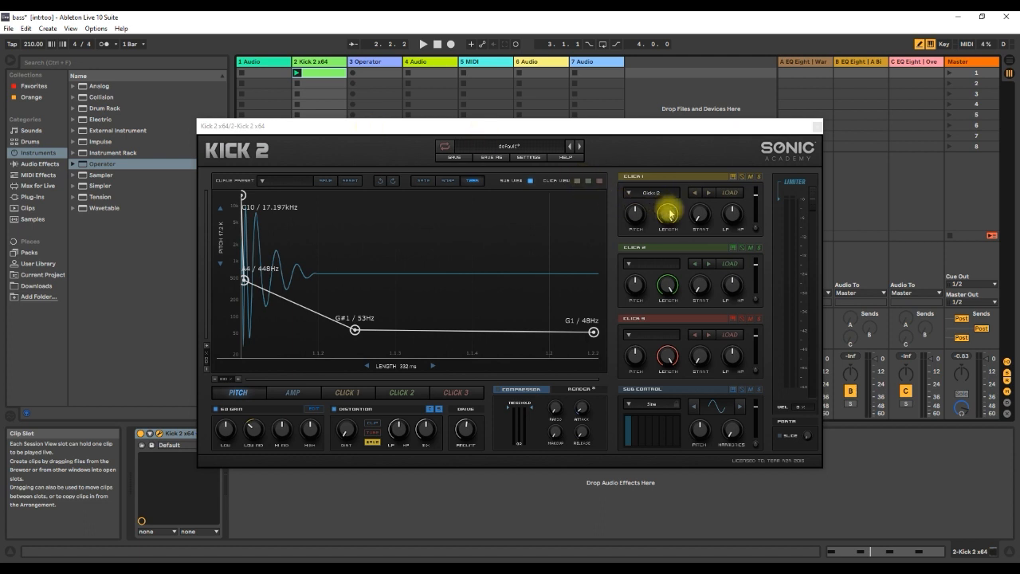
{"action": "left_click_drag", "start_coordinate": [678, 218], "coordinate": [687, 295]}
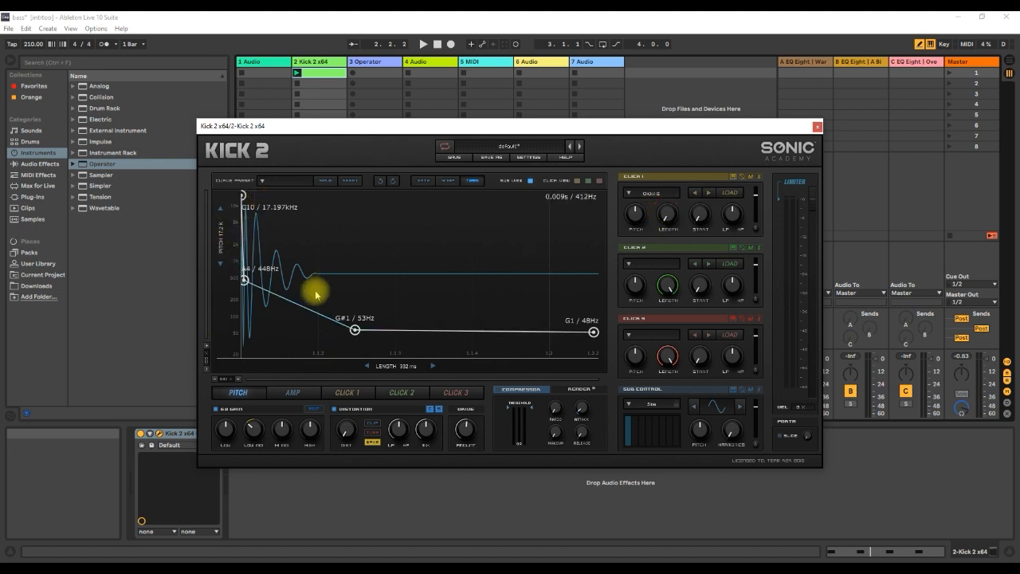
Reshape the pitch envelope, lowering its first point to about 4.212 kHz and moving its second point slightly later, down to about 189 Hz.
{"action": "left_click_drag", "start_coordinate": [243, 279], "coordinate": [268, 286]}
{"action": "left_click_drag", "start_coordinate": [242, 200], "coordinate": [240, 235]}
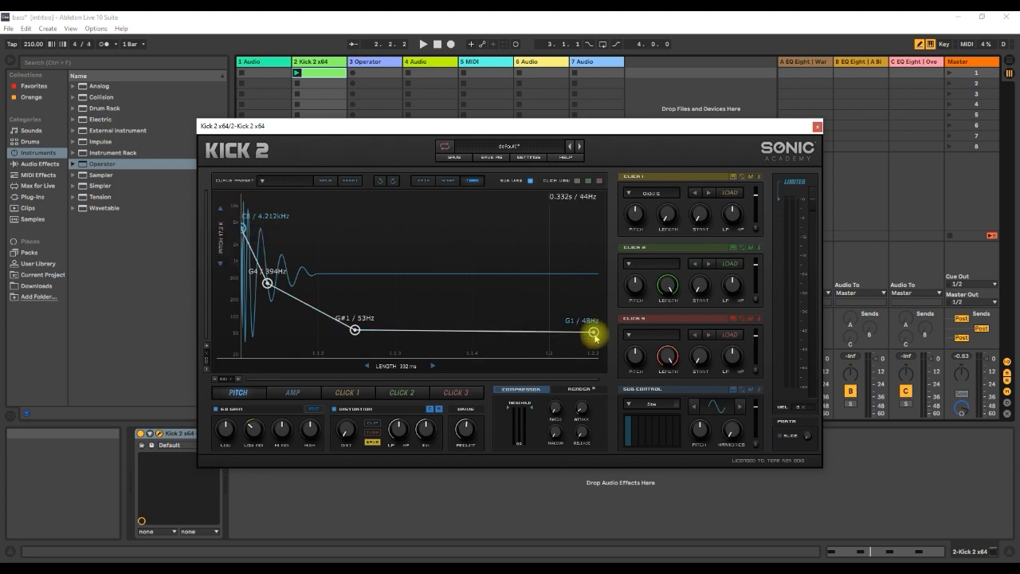
{"action": "mouse_move", "coordinate": [268, 283]}
{"action": "left_mouse_down"}
{"action": "mouse_move", "coordinate": [270, 293]}
{"action": "mouse_move", "coordinate": [285, 284]}
{"action": "mouse_move", "coordinate": [269, 301]}
{"action": "left_mouse_up"}
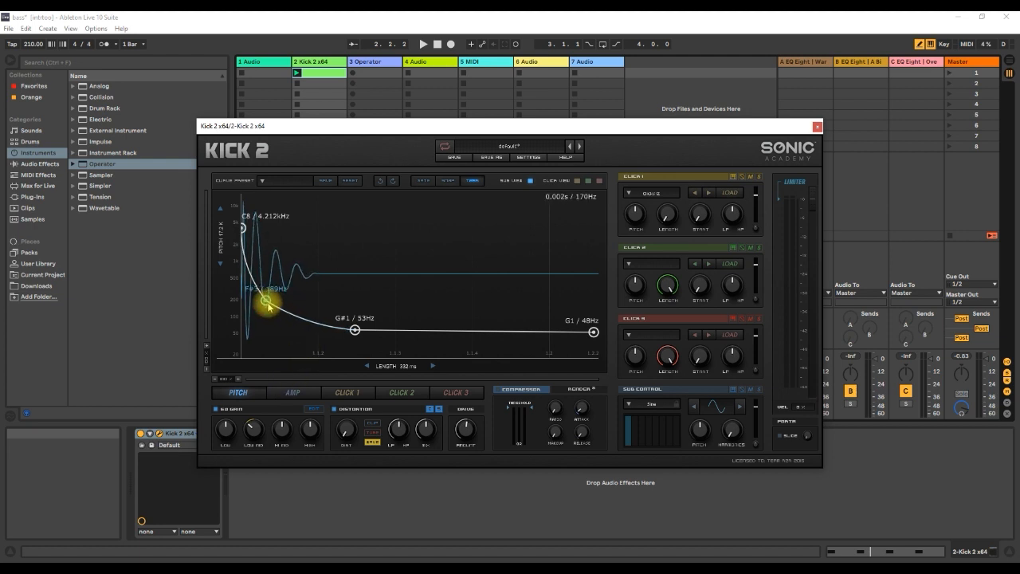
Raise the pitch envelope's second point to about 201 Hz, pull the third earlier, set the last two to 33 Hz and audition the kick.
{"action": "left_click_drag", "start_coordinate": [268, 303], "coordinate": [269, 306]}
{"action": "left_click_drag", "start_coordinate": [352, 332], "coordinate": [329, 341]}
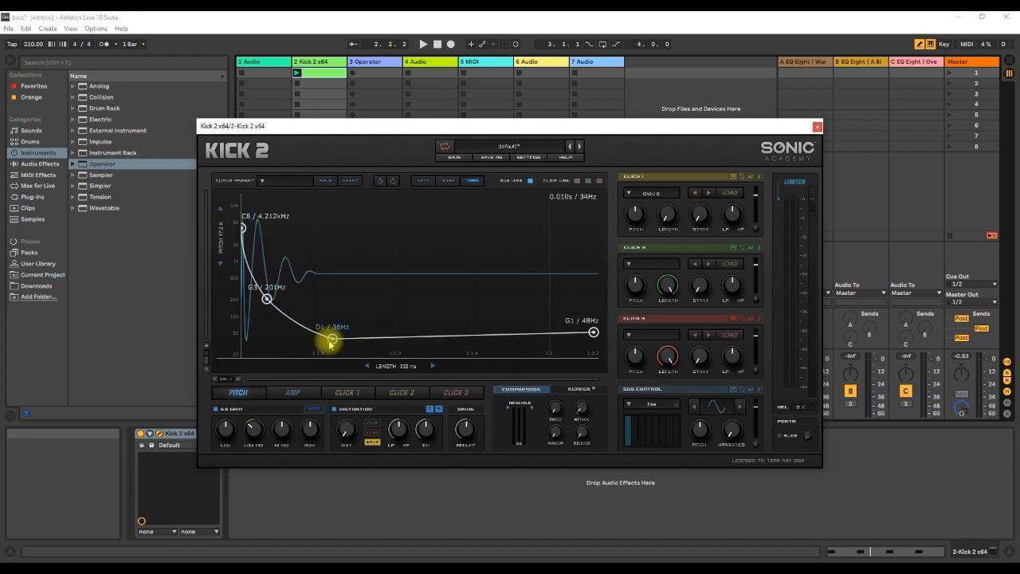
{"action": "left_click_drag", "start_coordinate": [593, 331], "coordinate": [594, 340]}
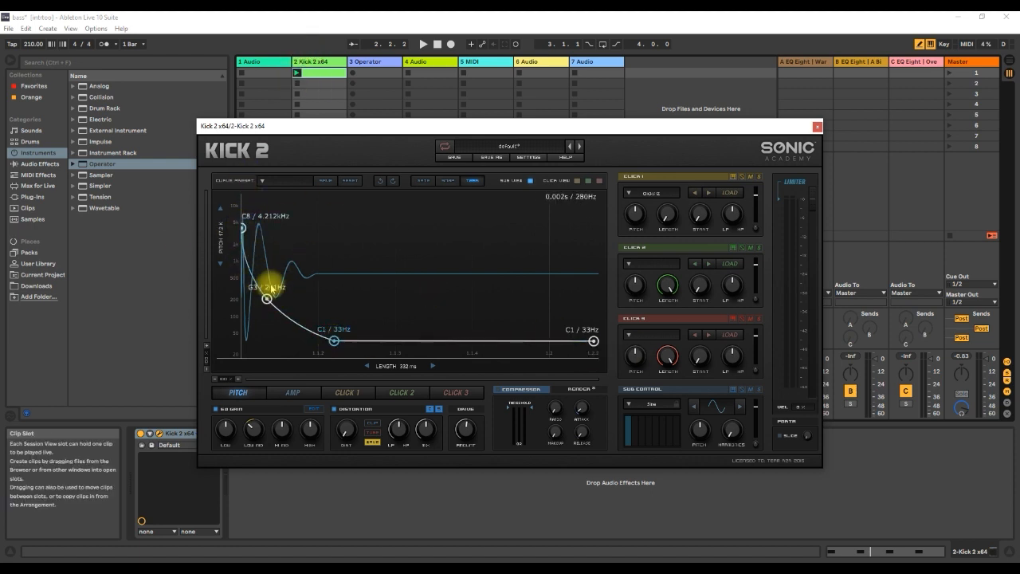
{"action": "left_click", "coordinate": [297, 75]}
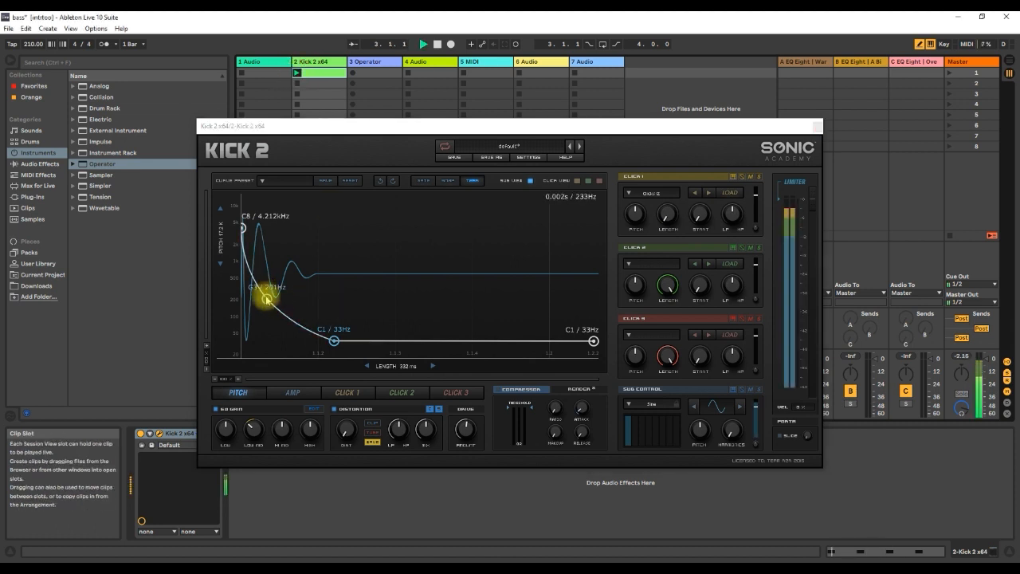
Steepen the pitch envelope's drop, moving the second point later to about 121 Hz and the third point earlier at 33 Hz.
{"action": "mouse_move", "coordinate": [243, 232]}
{"action": "left_mouse_down"}
{"action": "mouse_move", "coordinate": [245, 248]}
{"action": "mouse_move", "coordinate": [242, 229]}
{"action": "left_mouse_up"}
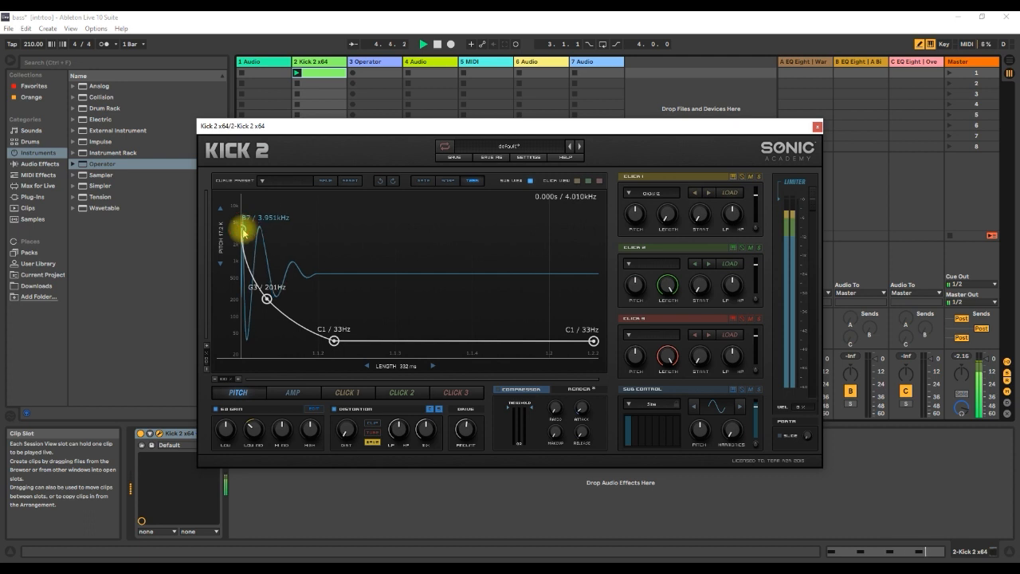
{"action": "left_click_drag", "start_coordinate": [267, 301], "coordinate": [258, 283]}
{"action": "left_click_drag", "start_coordinate": [335, 344], "coordinate": [317, 341]}
{"action": "left_click_drag", "start_coordinate": [257, 282], "coordinate": [289, 322]}
{"action": "left_click_drag", "start_coordinate": [286, 314], "coordinate": [284, 310]}
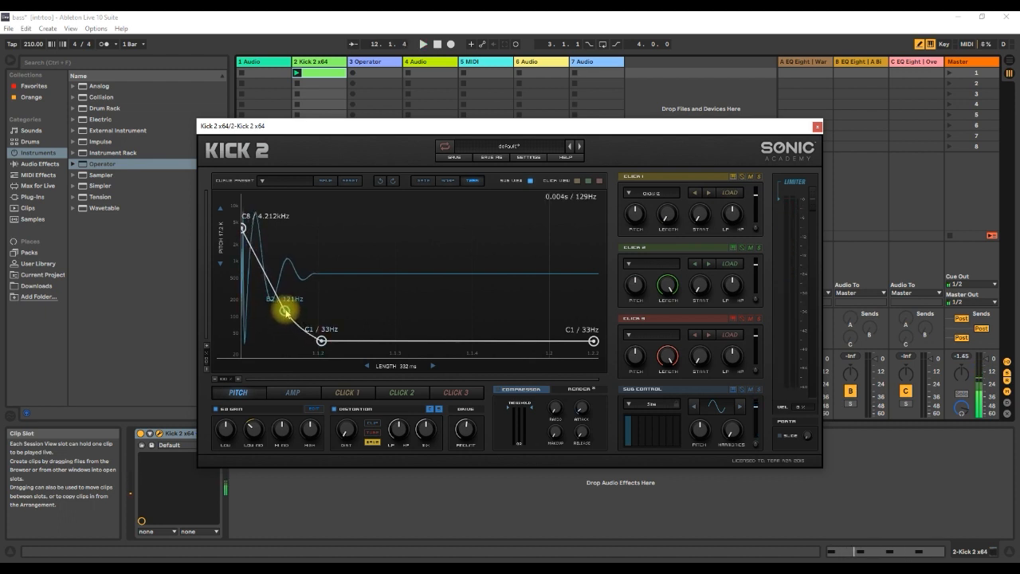
Add a point to the pitch envelope's initial drop, bring the following point to about 65 Hz and move the 33 Hz point later.
{"action": "double_click", "coordinate": [265, 272]}
{"action": "left_click_drag", "start_coordinate": [265, 272], "coordinate": [282, 316]}
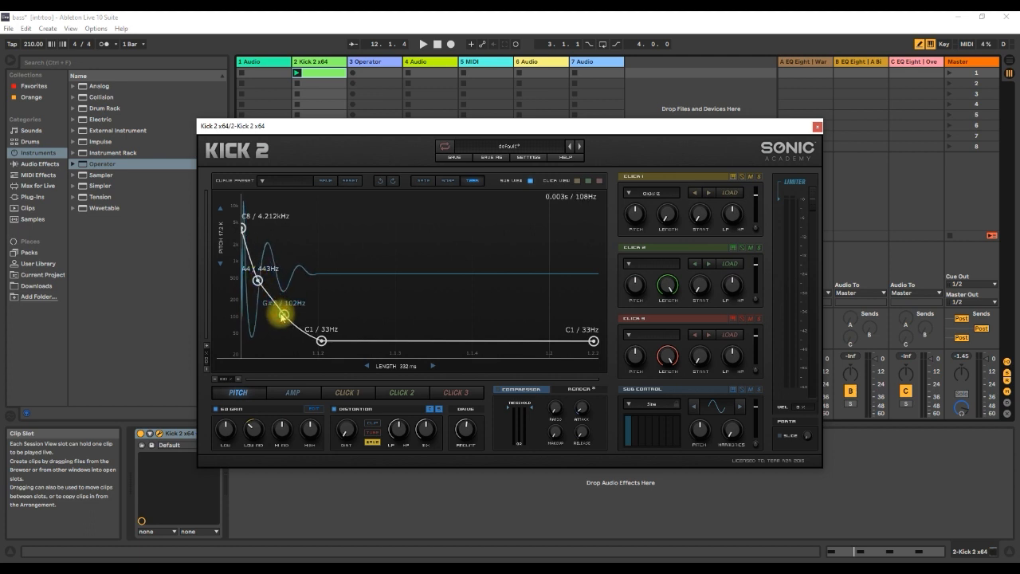
{"action": "left_click", "coordinate": [257, 281]}
{"action": "key", "text": "space"}
{"action": "left_click_drag", "start_coordinate": [257, 280], "coordinate": [292, 338]}
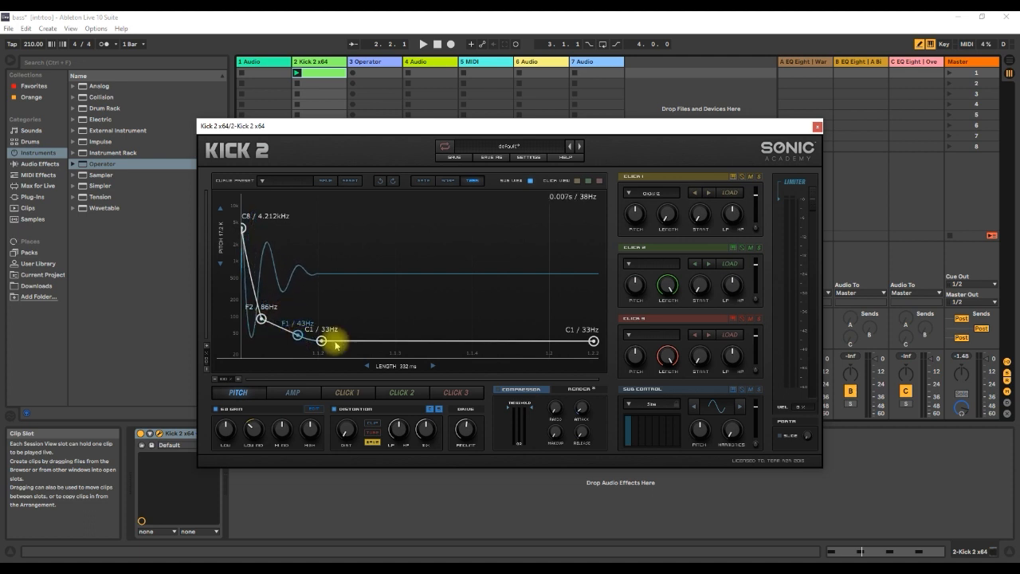
{"action": "mouse_move", "coordinate": [322, 341]}
{"action": "left_mouse_down"}
{"action": "mouse_move", "coordinate": [358, 338]}
{"action": "mouse_move", "coordinate": [301, 338]}
{"action": "mouse_move", "coordinate": [321, 342]}
{"action": "left_mouse_up"}
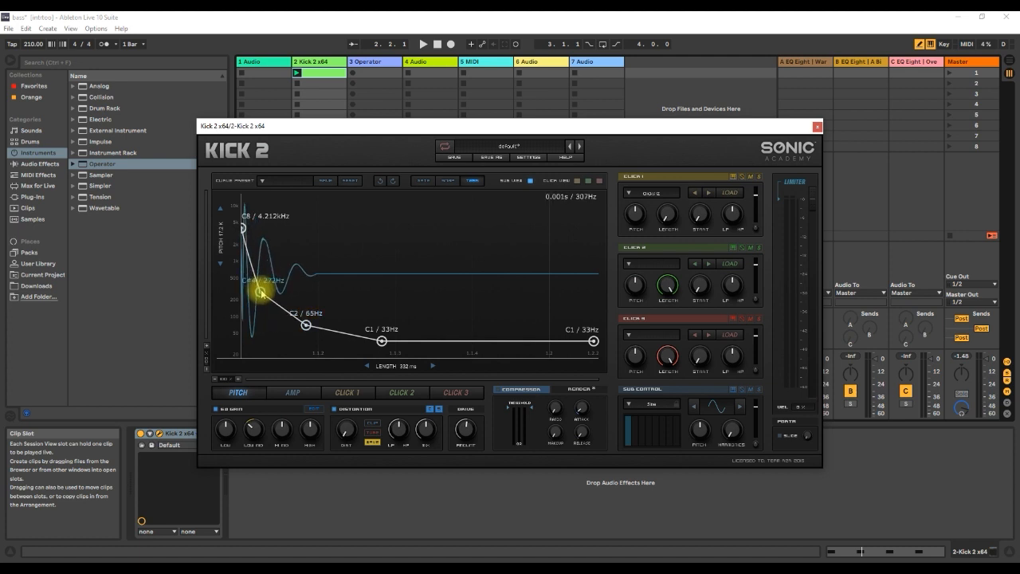
While auditioning the kick, set the pitch envelope's second point to about 129 Hz and third to 32 Hz, moving the fourth slightly later.
{"action": "key", "text": "space"}
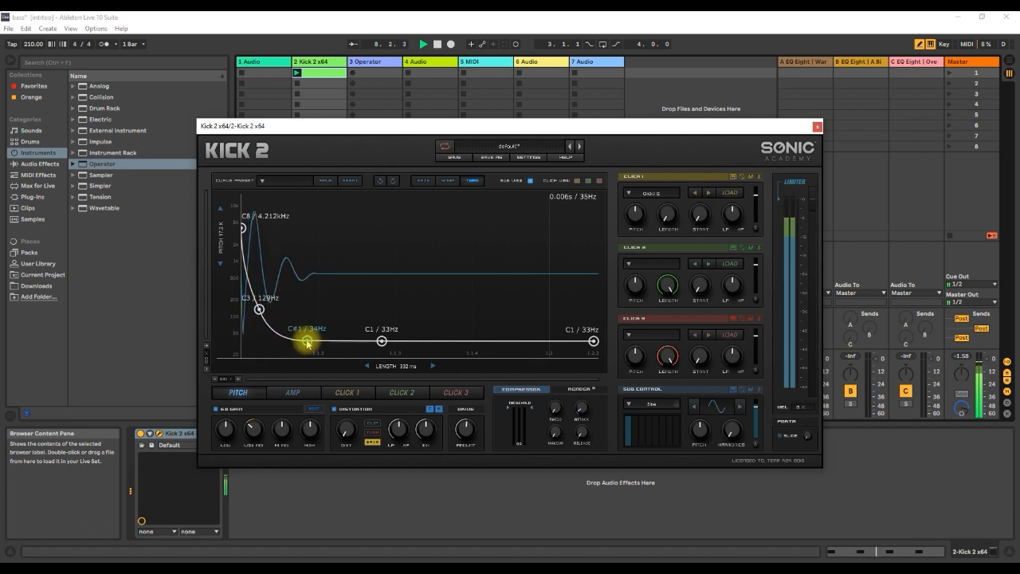
{"action": "left_click_drag", "start_coordinate": [382, 341], "coordinate": [399, 341]}
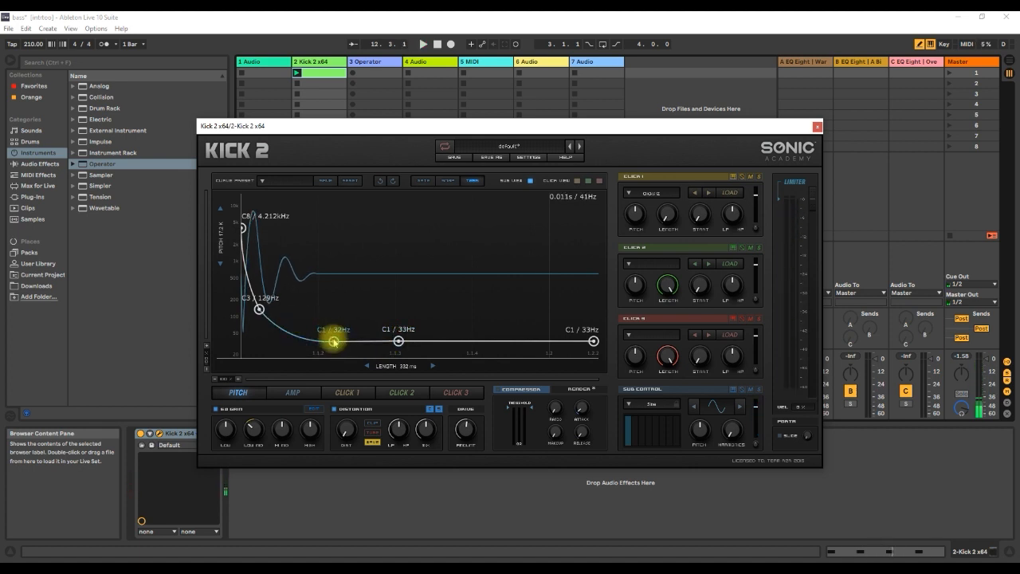
{"action": "left_click_drag", "start_coordinate": [333, 340], "coordinate": [337, 343]}
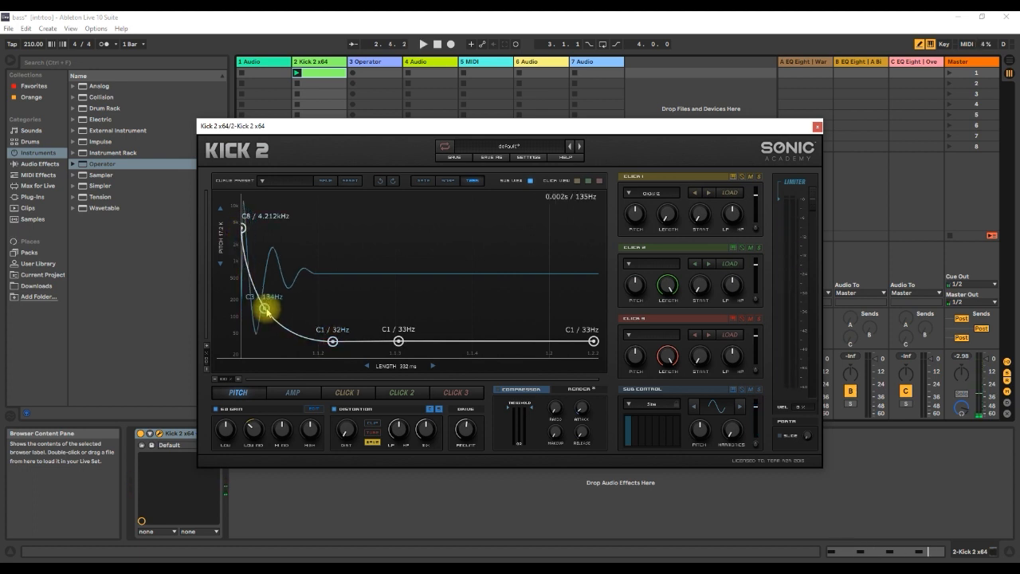
{"action": "key", "text": "space"}
{"action": "left_click_drag", "start_coordinate": [265, 310], "coordinate": [268, 313]}
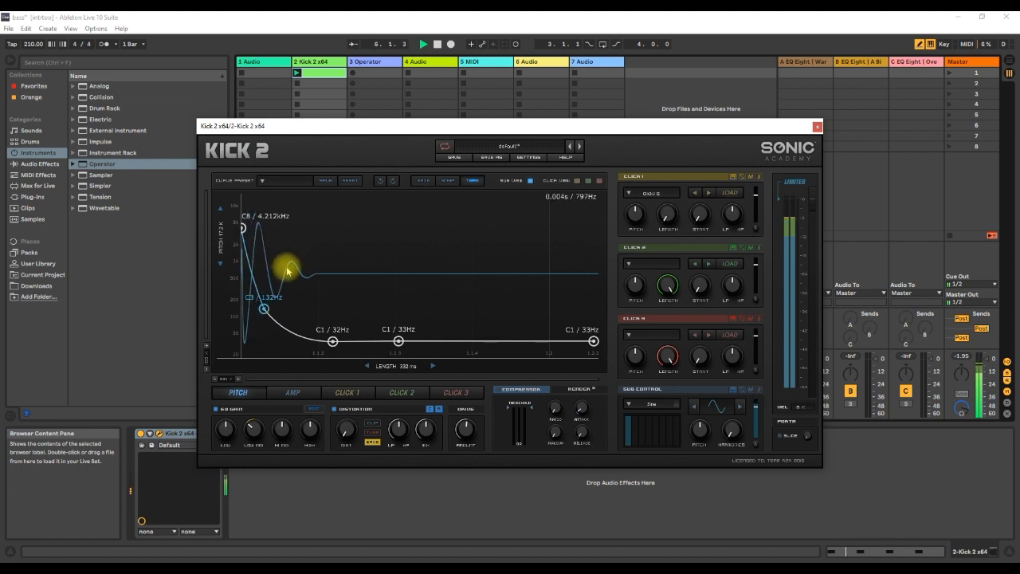
{"action": "key", "text": "space"}
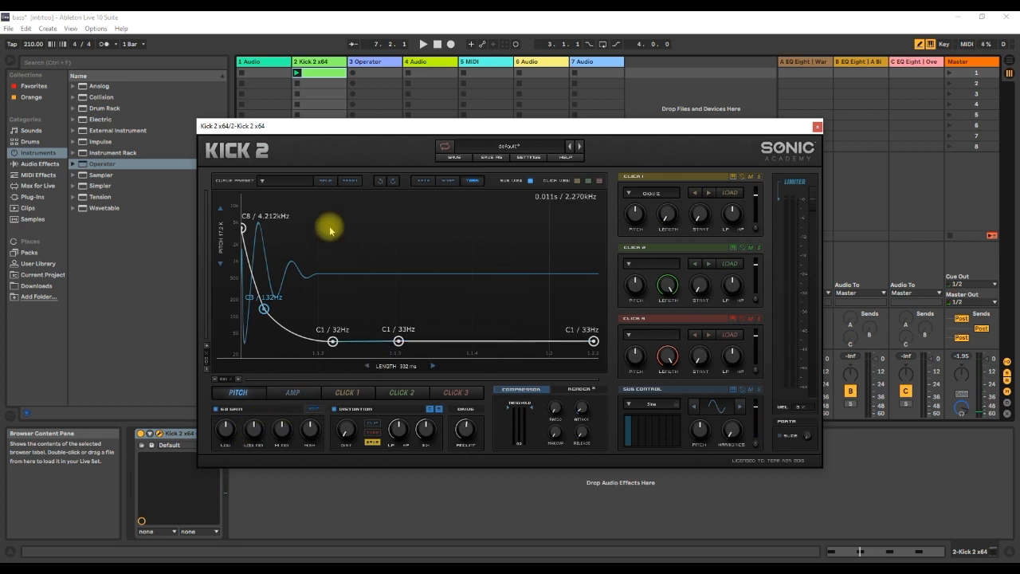
{"action": "key", "text": "space"}
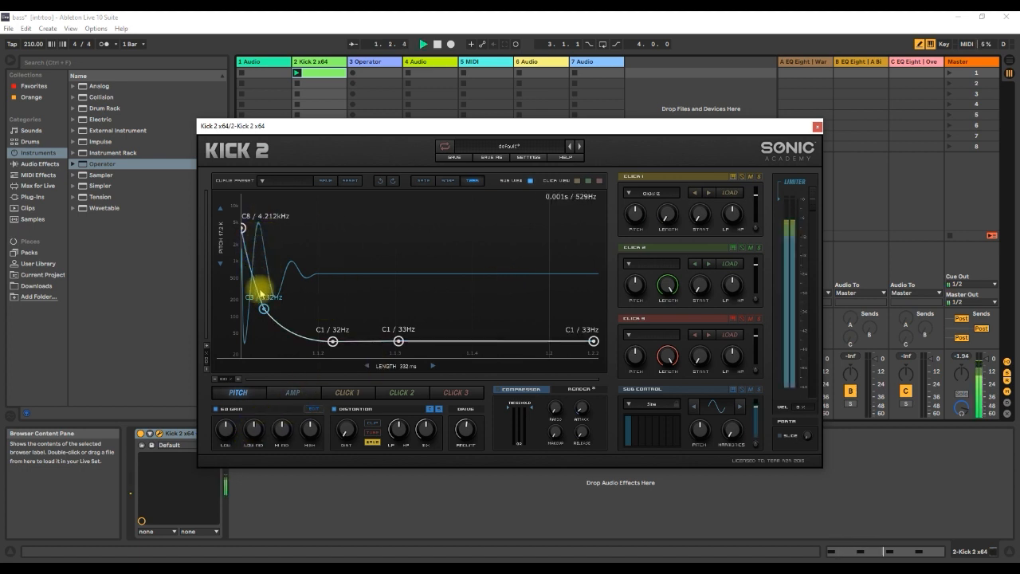
{"action": "left_click_drag", "start_coordinate": [263, 312], "coordinate": [263, 313]}
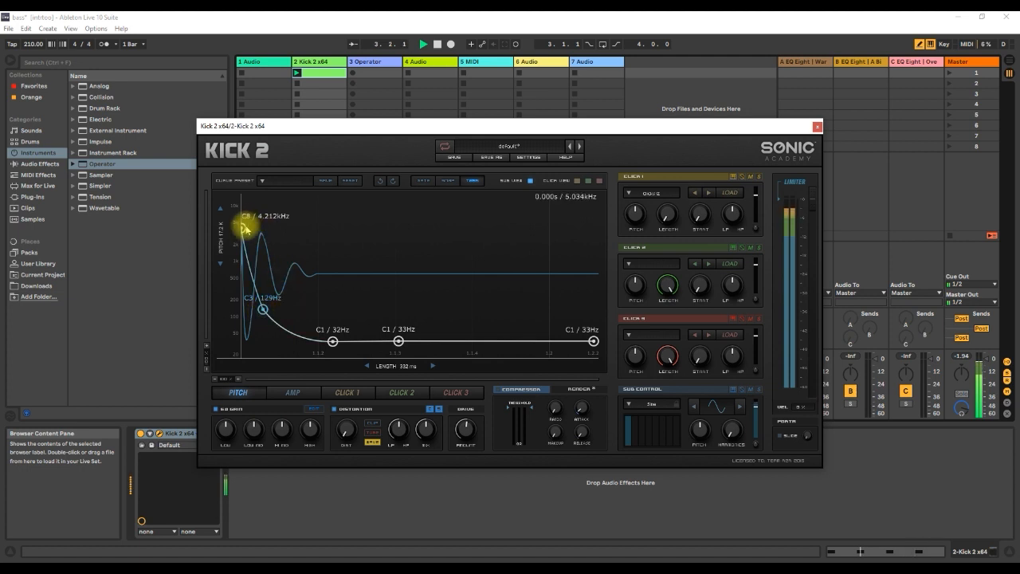
Try the pitch envelope's first point at about 2.041 kHz, audition it, and raise the point to about 4.123 kHz.
{"action": "left_click_drag", "start_coordinate": [242, 231], "coordinate": [244, 250]}
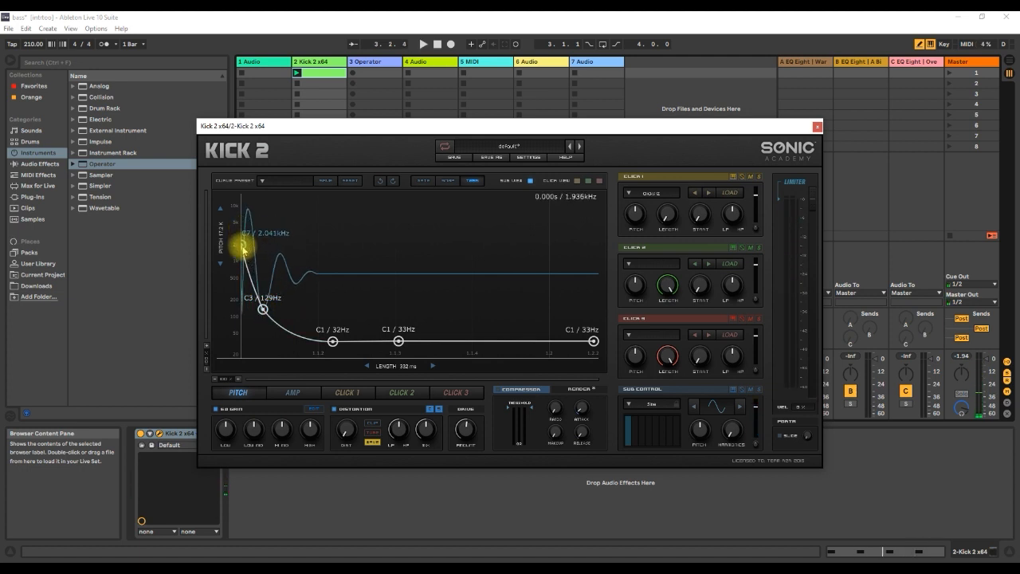
{"action": "key", "text": "space"}
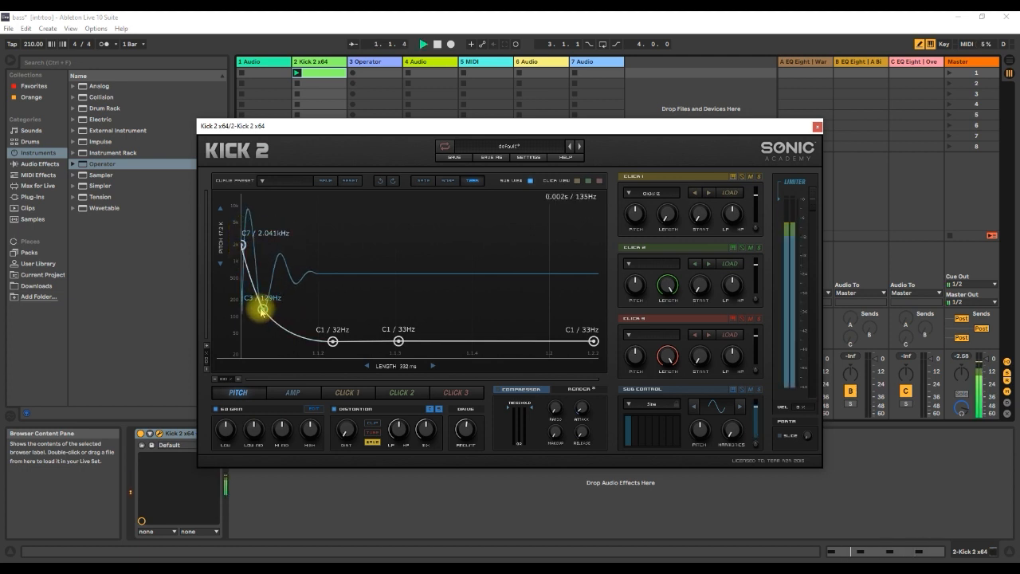
{"action": "left_click_drag", "start_coordinate": [242, 236], "coordinate": [239, 228]}
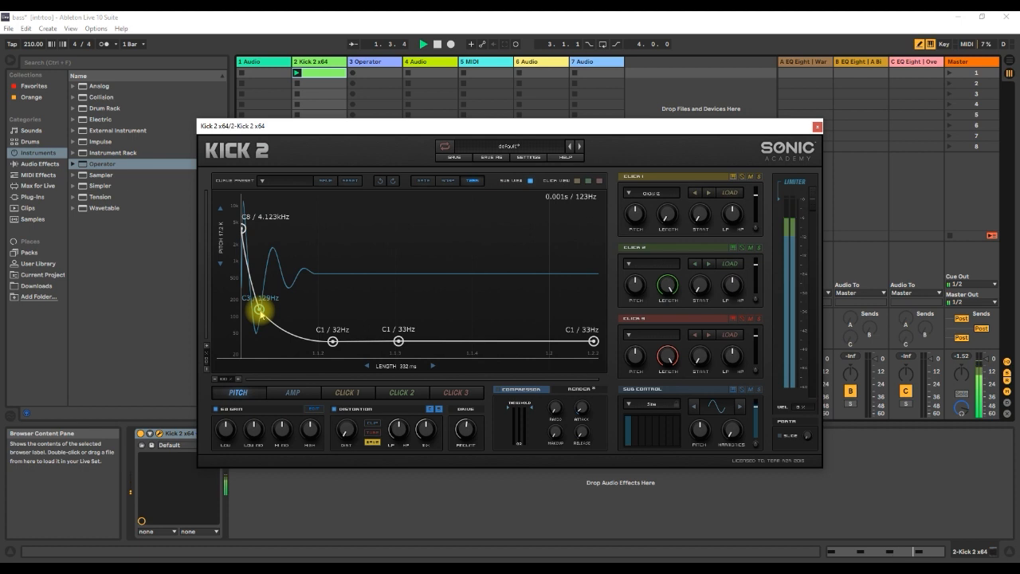
Add a pitch point just after the start at about 1.064 kHz, raise the first point to 17.197 kHz and play the kick.
{"action": "double_click", "coordinate": [246, 255]}
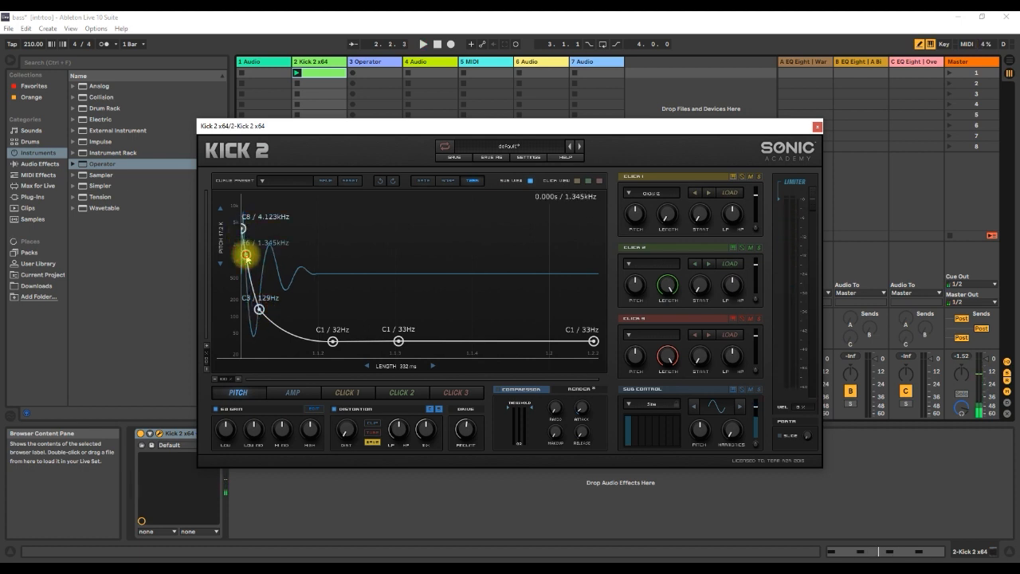
{"action": "left_click_drag", "start_coordinate": [243, 229], "coordinate": [239, 191]}
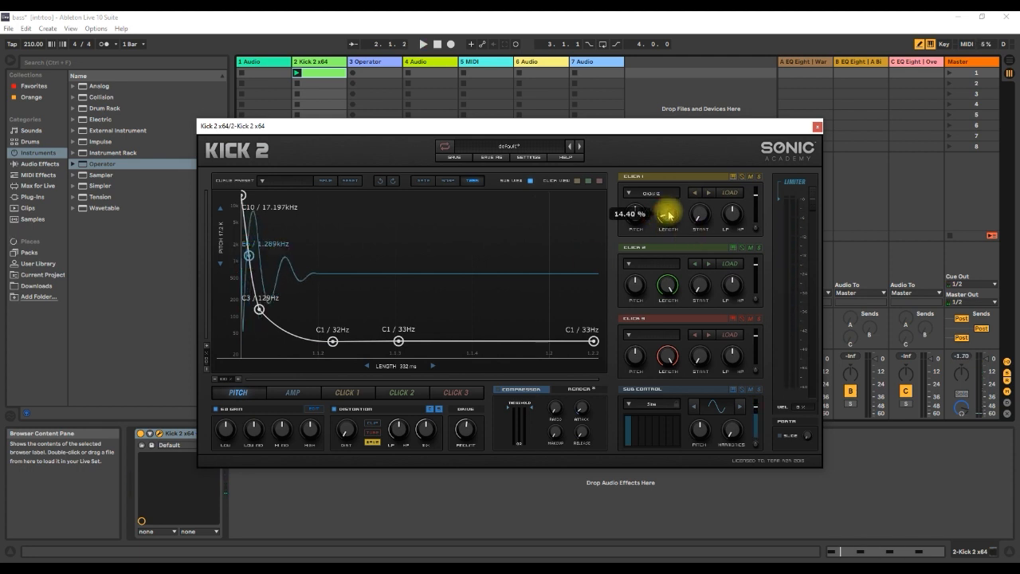
{"action": "left_click_drag", "start_coordinate": [249, 259], "coordinate": [249, 261]}
{"action": "key", "text": "space"}
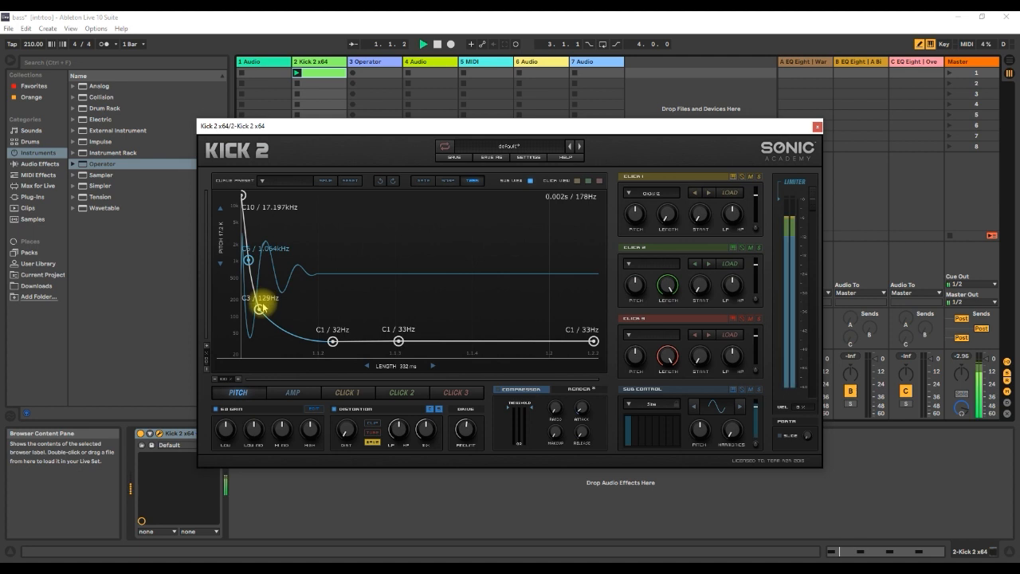
Move the 129 Hz pitch point later, bring the next point earlier at about 67 Hz, and lower the overall pitch setting to 17.0 K.
{"action": "left_click_drag", "start_coordinate": [259, 310], "coordinate": [270, 311]}
{"action": "left_click_drag", "start_coordinate": [333, 341], "coordinate": [314, 325]}
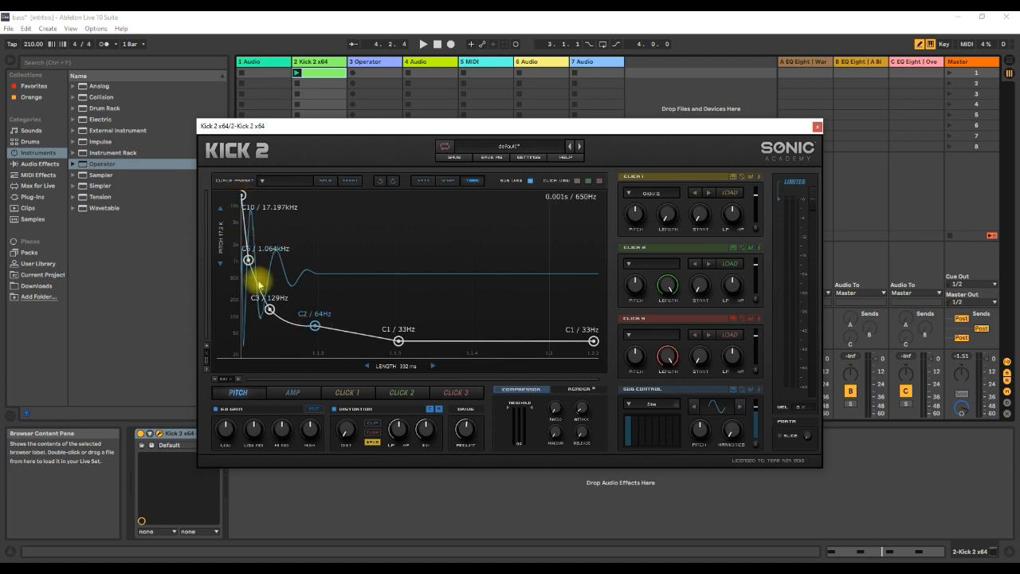
{"action": "left_click_drag", "start_coordinate": [403, 346], "coordinate": [401, 346]}
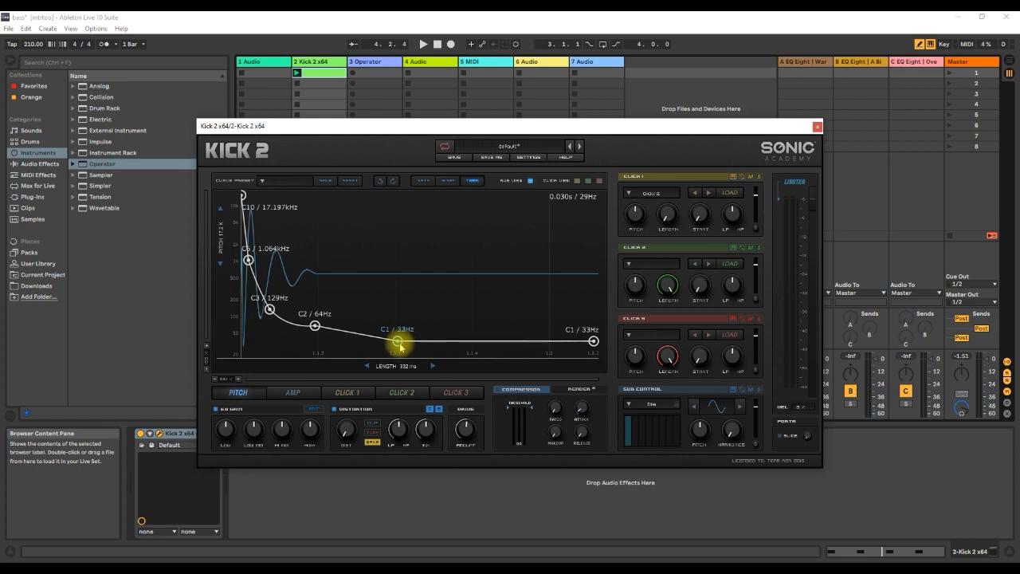
{"action": "left_click_drag", "start_coordinate": [316, 327], "coordinate": [317, 325]}
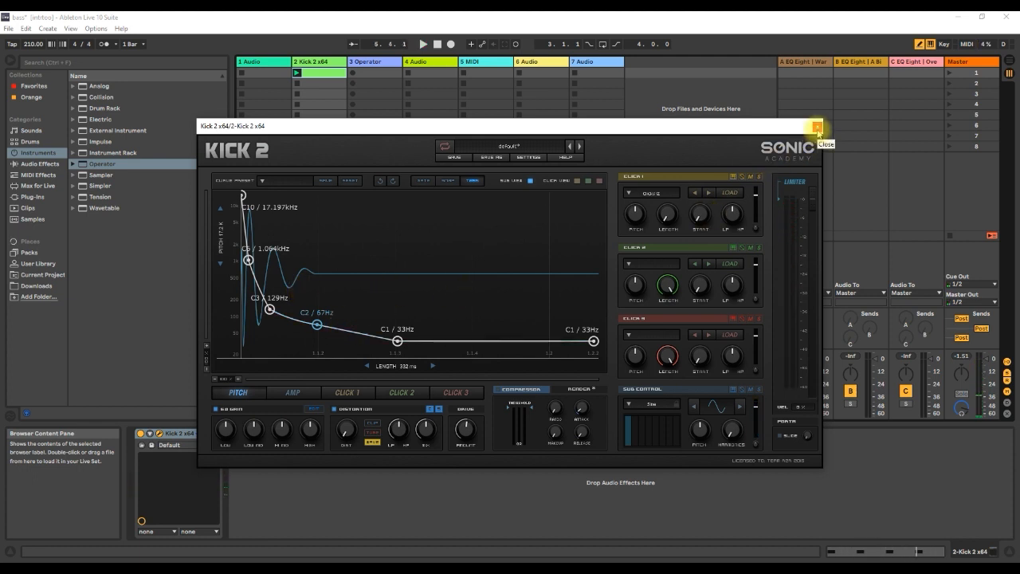
{"action": "mouse_move", "coordinate": [221, 239]}
{"action": "left_mouse_down"}
{"action": "mouse_move", "coordinate": [221, 226]}
{"action": "mouse_move", "coordinate": [221, 249]}
{"action": "mouse_move", "coordinate": [220, 229]}
{"action": "left_mouse_up"}
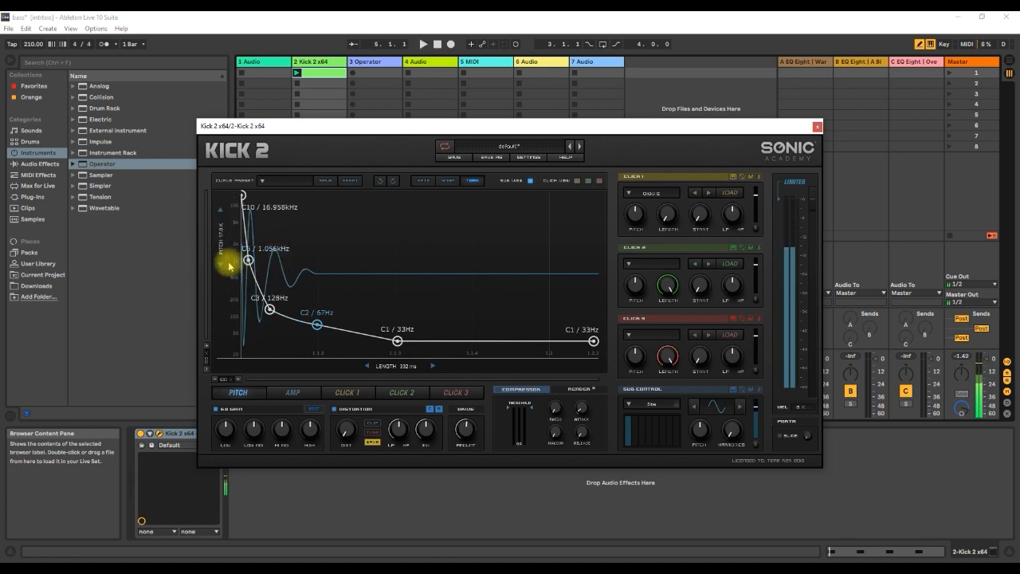
{"action": "key", "text": "space"}
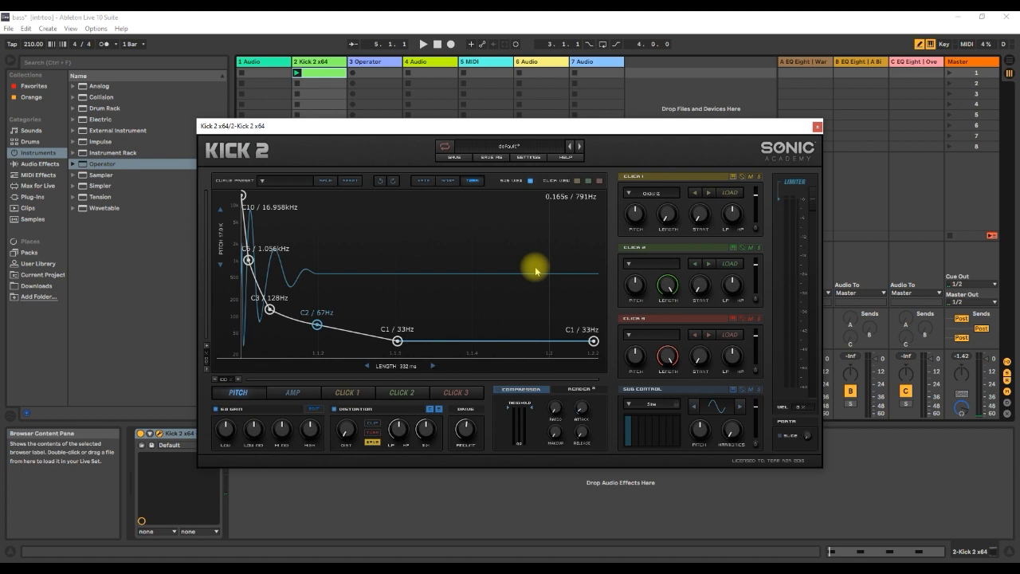
Render the finished kick in Kick 2 and place the generated audio in the first clip slot of track 6.
{"action": "left_click", "coordinate": [578, 389]}
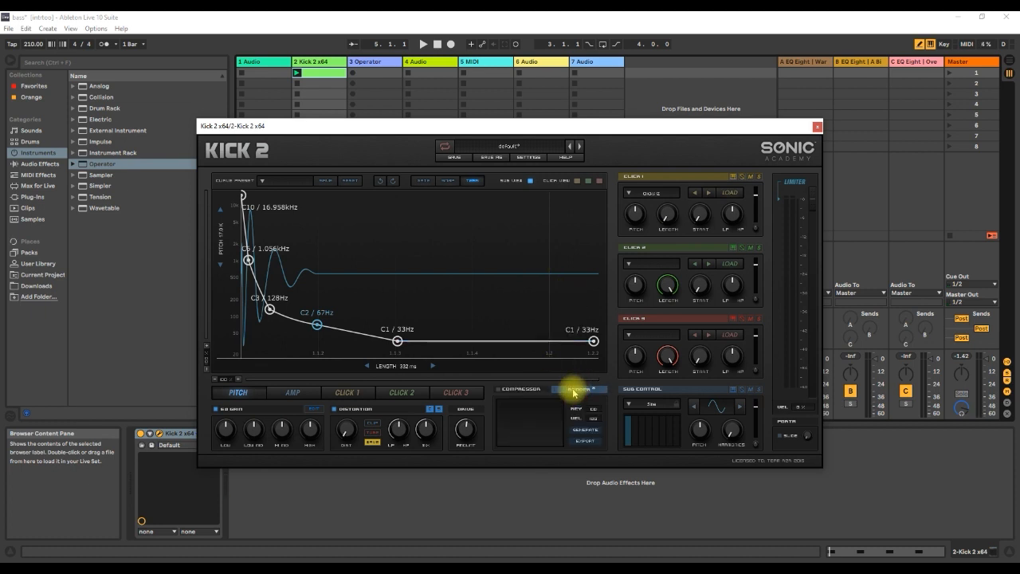
{"action": "left_click", "coordinate": [588, 430]}
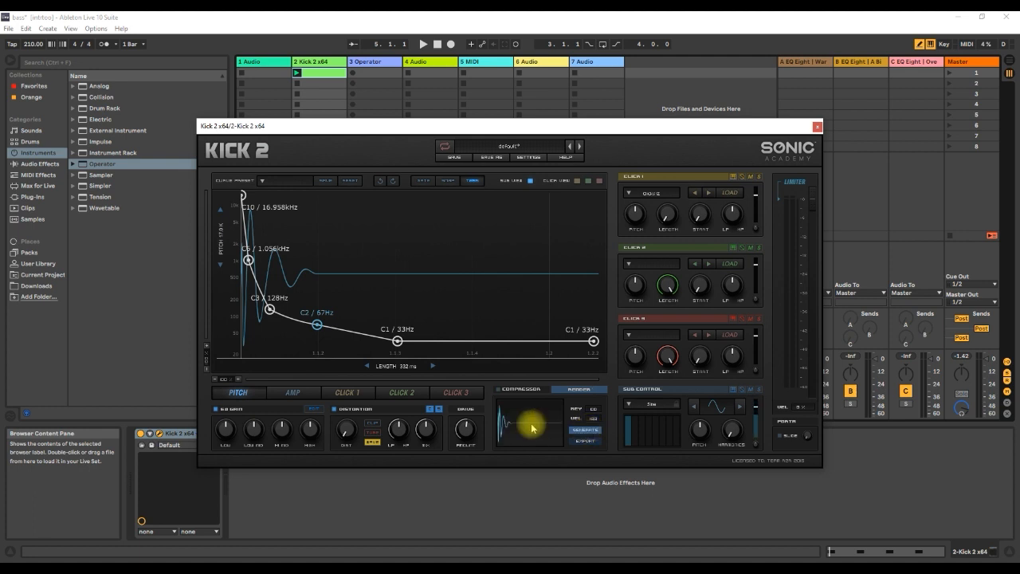
{"action": "left_click_drag", "start_coordinate": [512, 430], "coordinate": [530, 73]}
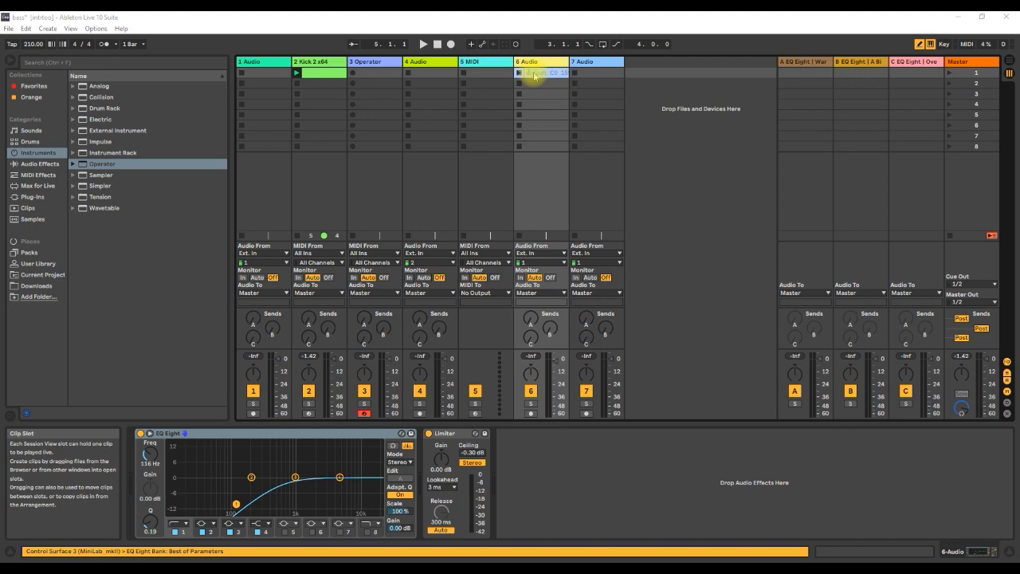
{"action": "double_click", "coordinate": [537, 73]}
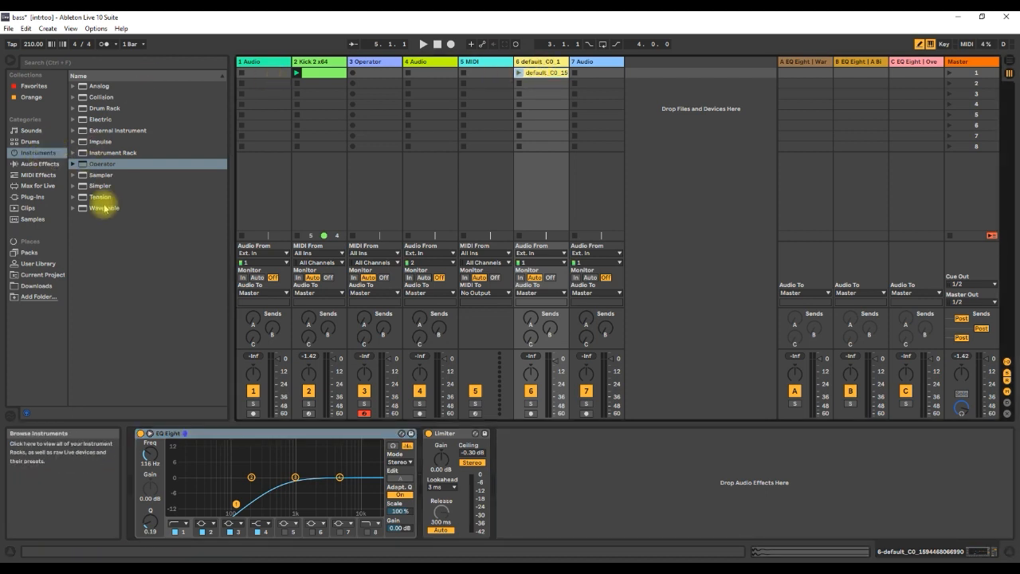
Load Simpler onto MIDI track 5 with the rendered kick as its sample.
{"action": "left_click", "coordinate": [97, 190]}
{"action": "left_click", "coordinate": [488, 71]}
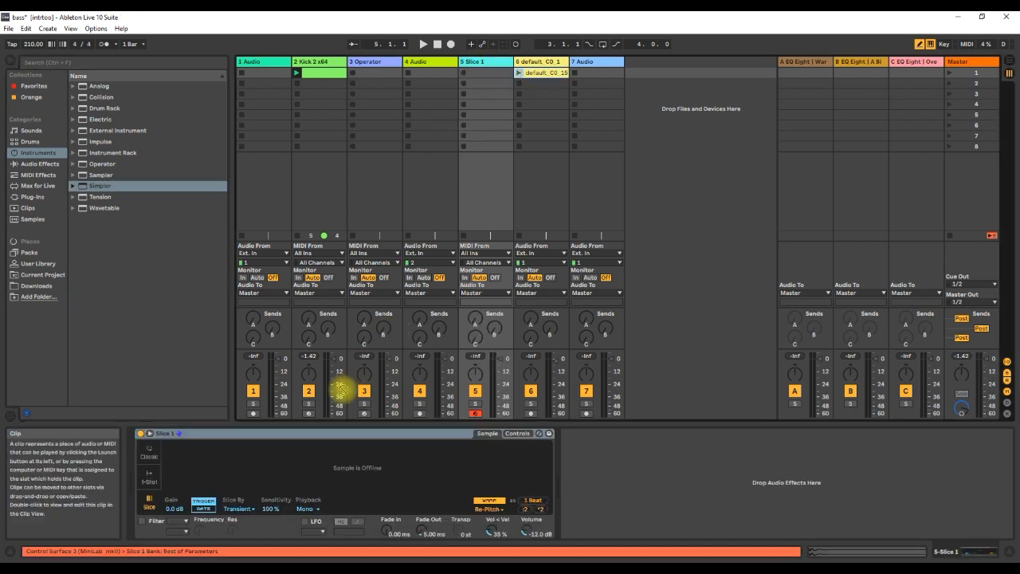
Close the Kick 2 window, copy the kick clip into the Operator track's first slot and open its notes.
{"action": "left_click", "coordinate": [325, 70]}
{"action": "left_click", "coordinate": [817, 126]}
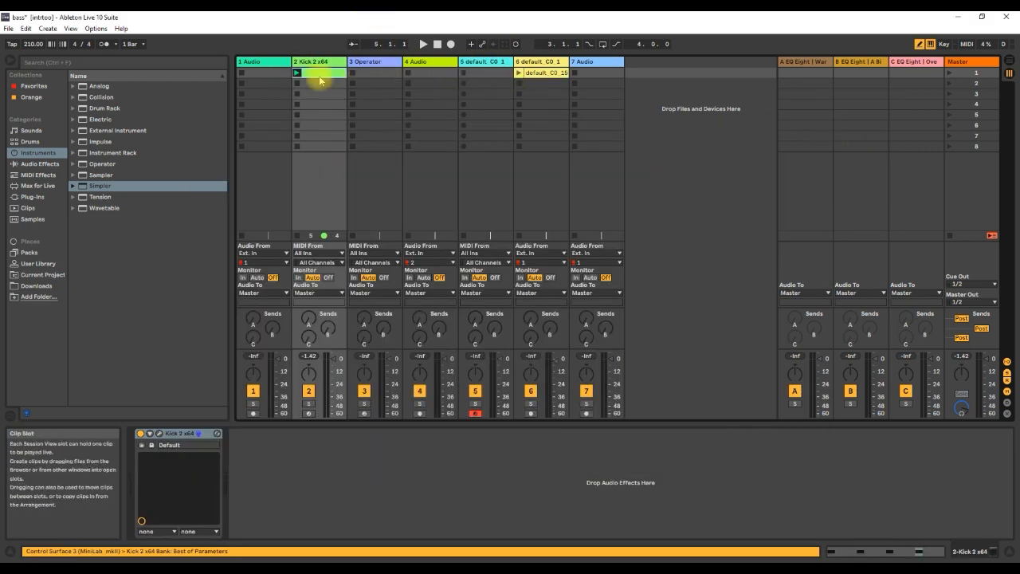
{"action": "left_click", "coordinate": [375, 73]}
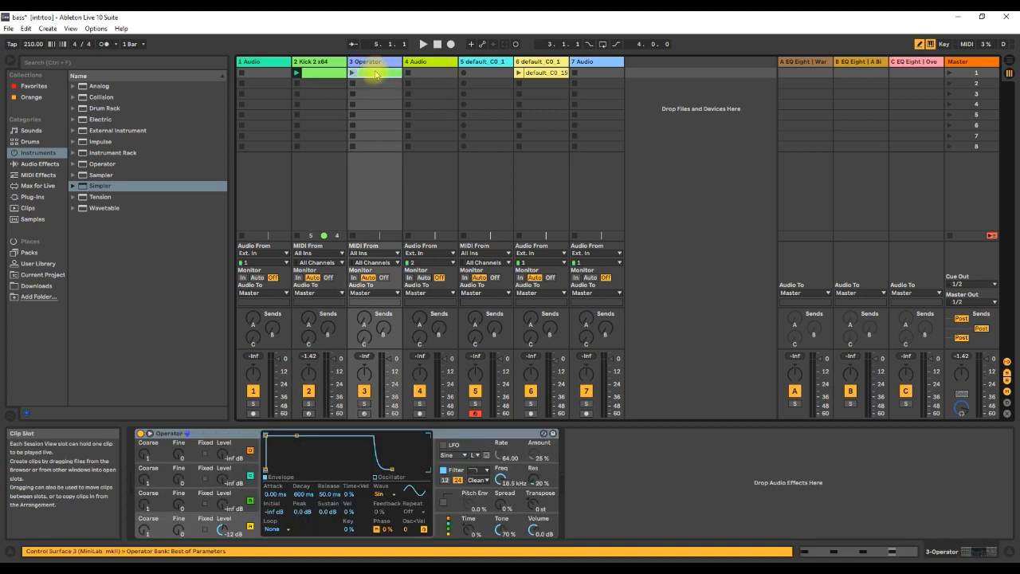
{"action": "double_click", "coordinate": [375, 73]}
Delete the copied kick notes on beats 2 to 4, keeping the three C1 sixteenth notes after beat 1.
{"action": "mouse_move", "coordinate": [318, 433]}
{"action": "left_mouse_down"}
{"action": "mouse_move", "coordinate": [494, 431]}
{"action": "mouse_move", "coordinate": [881, 345]}
{"action": "left_mouse_up"}
{"action": "key", "text": "b"}
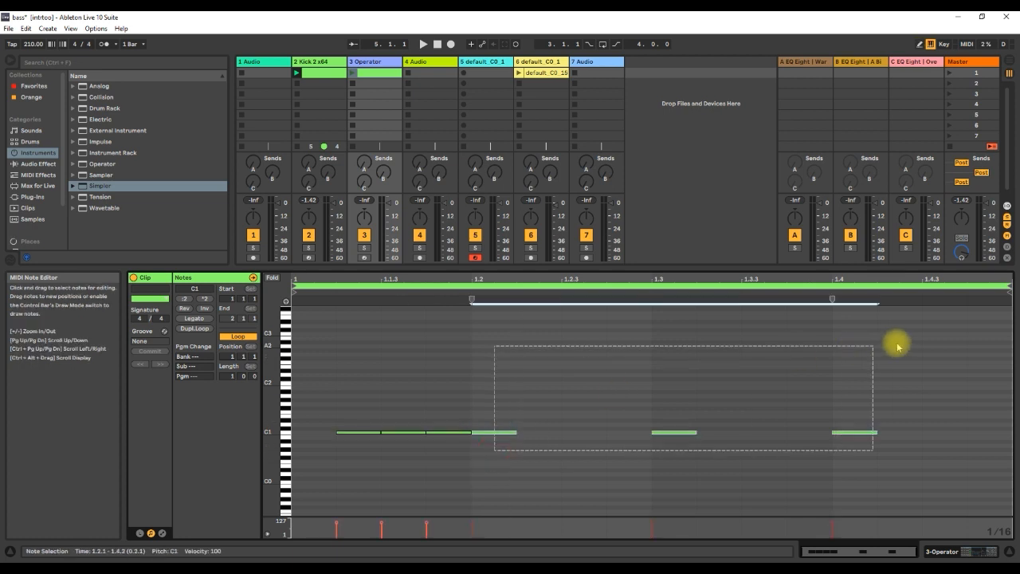
{"action": "key", "text": "Delete"}
Duplicate the three C1 sixteenth notes across the remaining beats of the one-bar Operator clip.
{"action": "key", "text": "ctrl+a"}
{"action": "key", "text": "ctrl+d"}
{"action": "key", "text": "ctrl+d"}
{"action": "key", "text": "ctrl+d"}
{"action": "key", "text": "ctrl+a"}
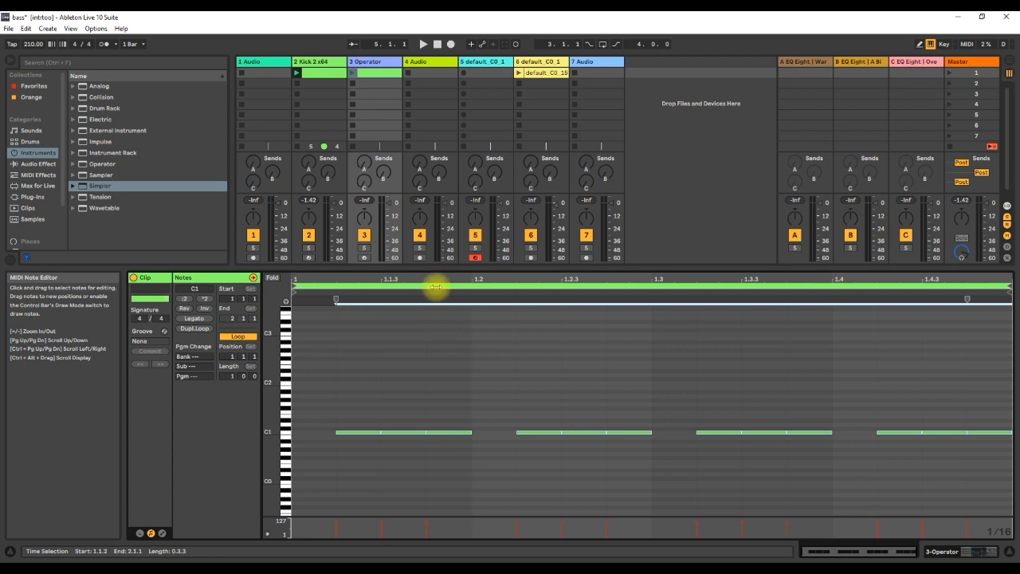
{"action": "left_click_drag", "start_coordinate": [371, 278], "coordinate": [425, 391]}
{"action": "right_click", "coordinate": [430, 389]}
{"action": "left_click", "coordinate": [450, 323]}
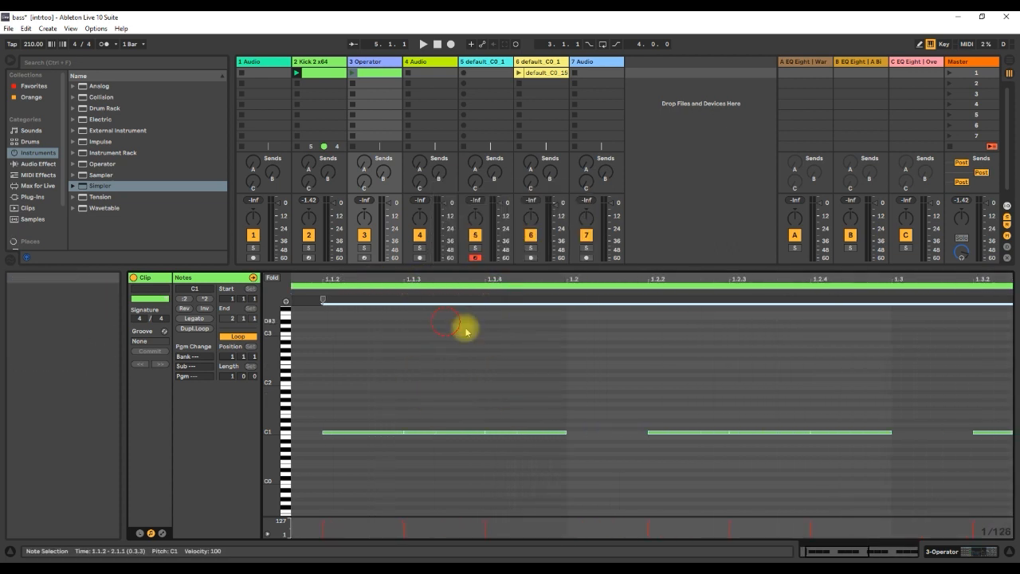
{"action": "left_click_drag", "start_coordinate": [558, 271], "coordinate": [559, 290]}
{"action": "left_click_drag", "start_coordinate": [569, 432], "coordinate": [558, 432]}
{"action": "left_click_drag", "start_coordinate": [495, 279], "coordinate": [441, 274]}
{"action": "key", "text": "shift+Tab"}
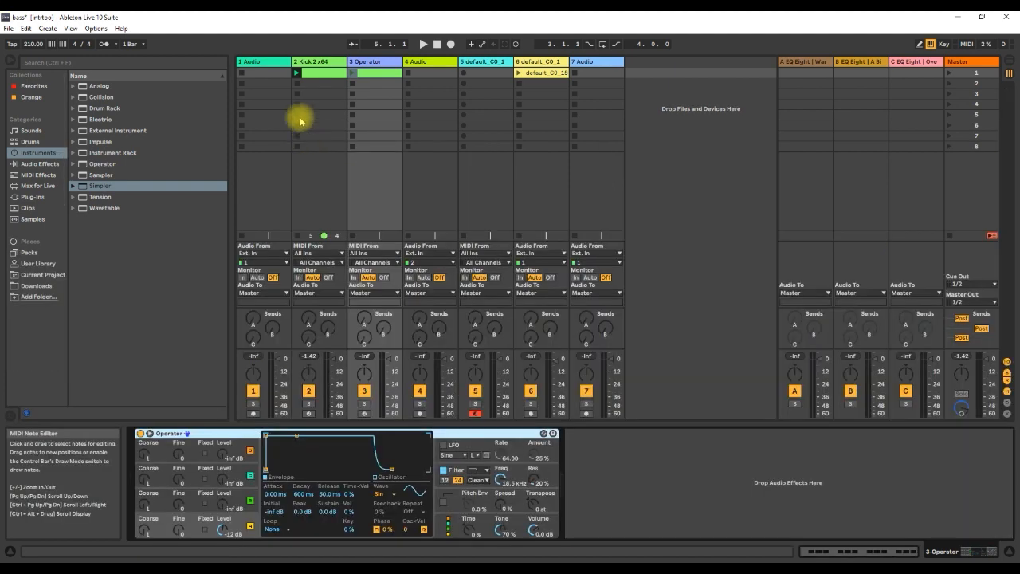
Set the waveform of Operator's oscillator A to Saw D.
{"action": "left_click", "coordinate": [366, 72]}
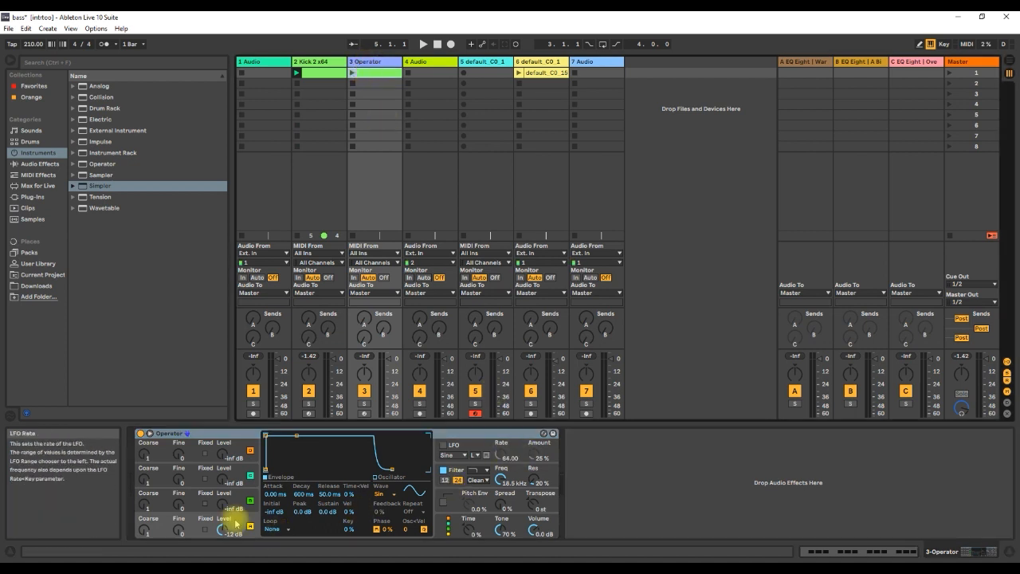
{"action": "left_click", "coordinate": [380, 494]}
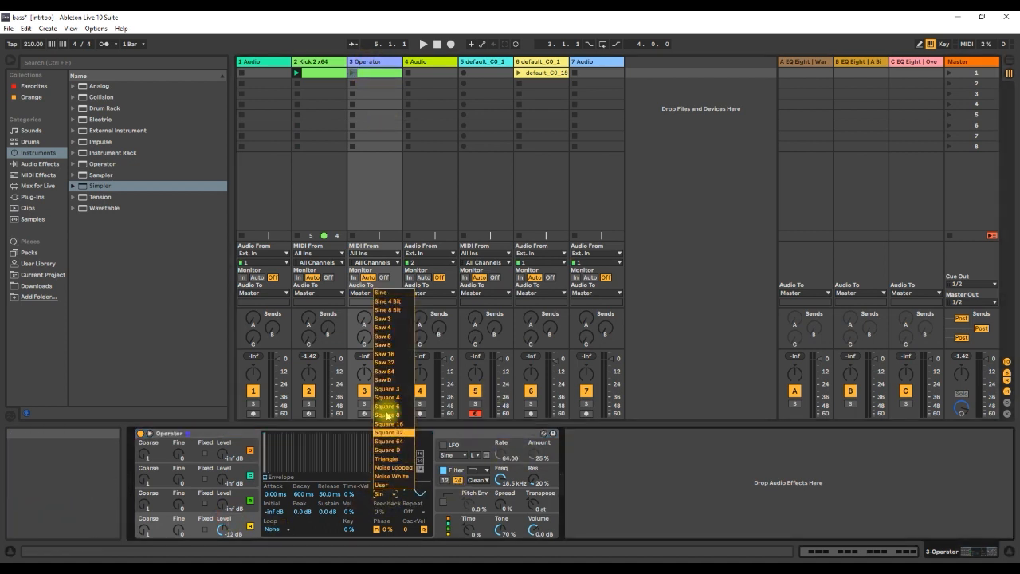
{"action": "left_click", "coordinate": [383, 380]}
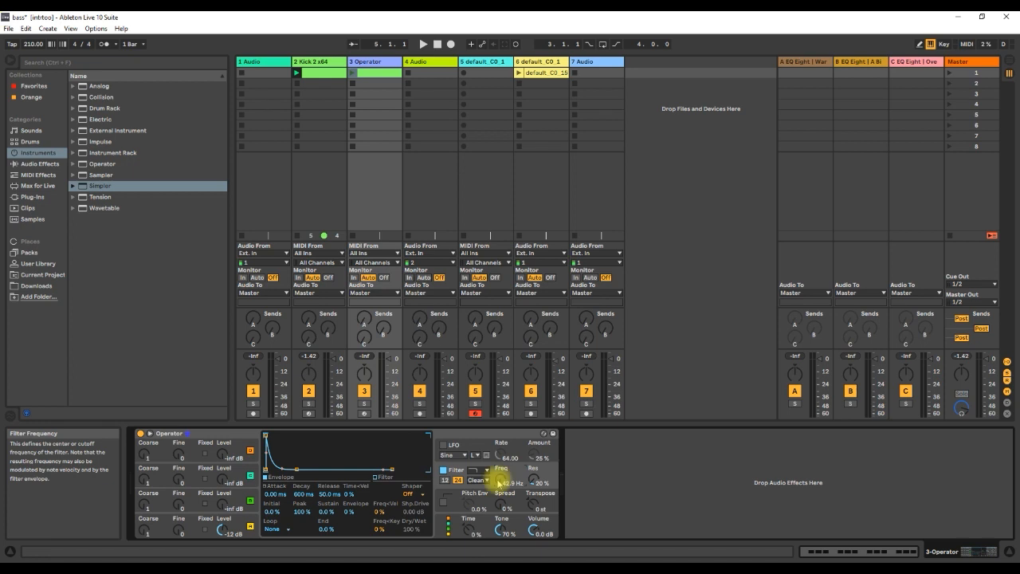
Lower Operator's filter to 42.9 Hz, set its envelope amount to 50% and decay to 193 ms, and audition the bass with the kick.
{"action": "left_click_drag", "start_coordinate": [349, 511], "coordinate": [354, 487]}
{"action": "left_click", "coordinate": [352, 73]}
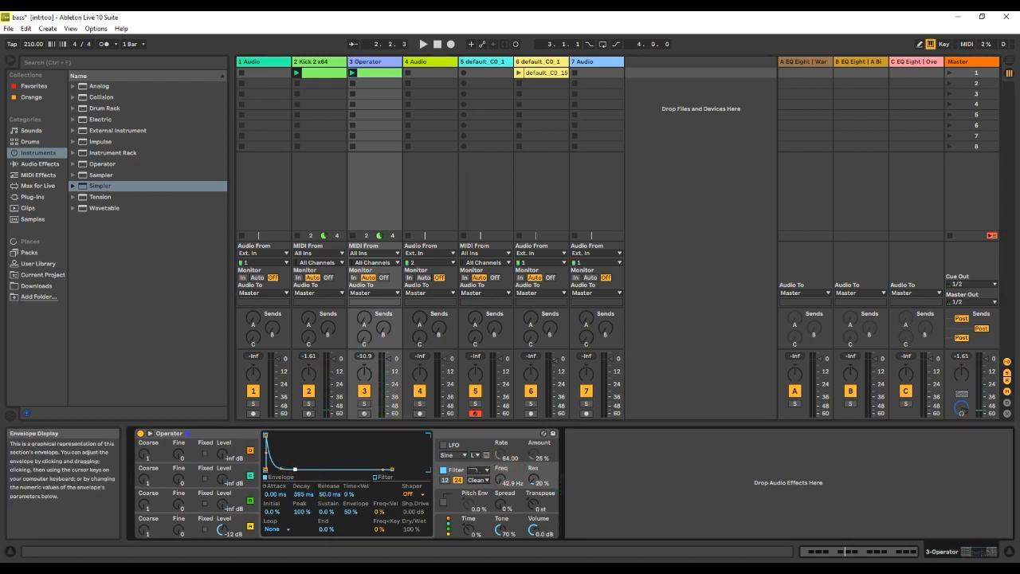
{"action": "key", "text": "space"}
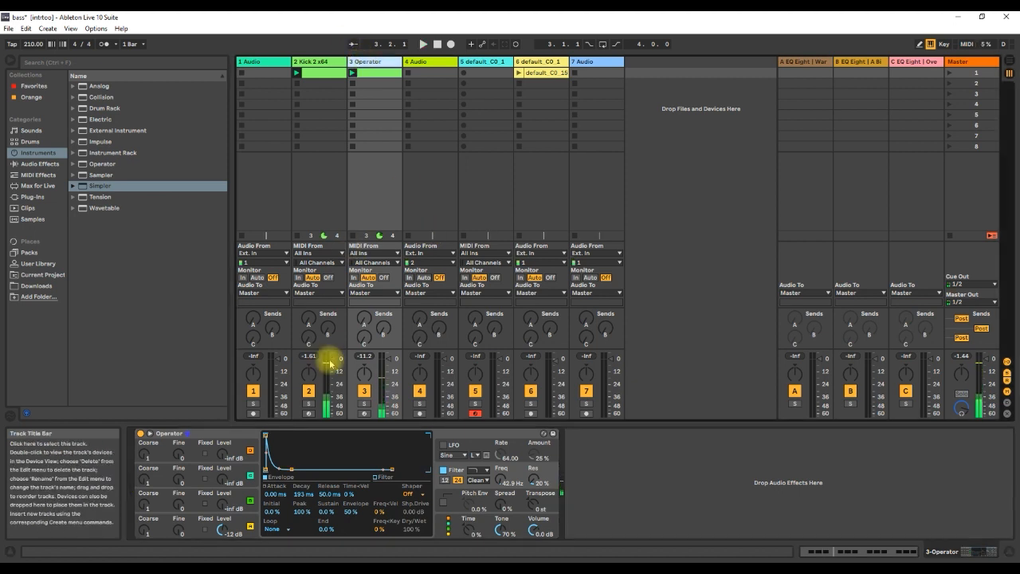
Switch Operator to the parallel algorithm, raise oscillator B's level to -18 dB and audition the bass.
{"action": "left_click", "coordinate": [243, 494]}
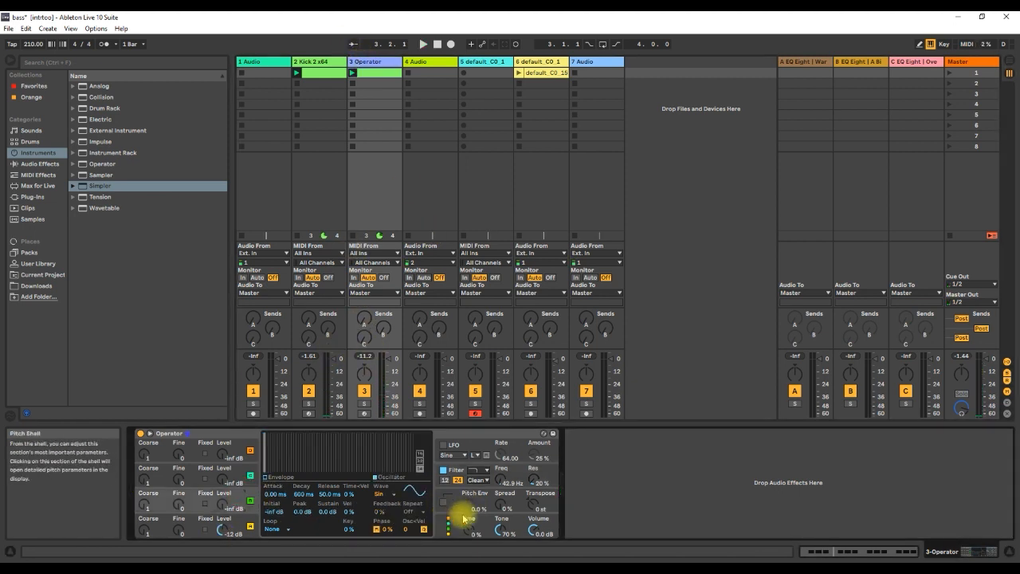
{"action": "left_click", "coordinate": [447, 526]}
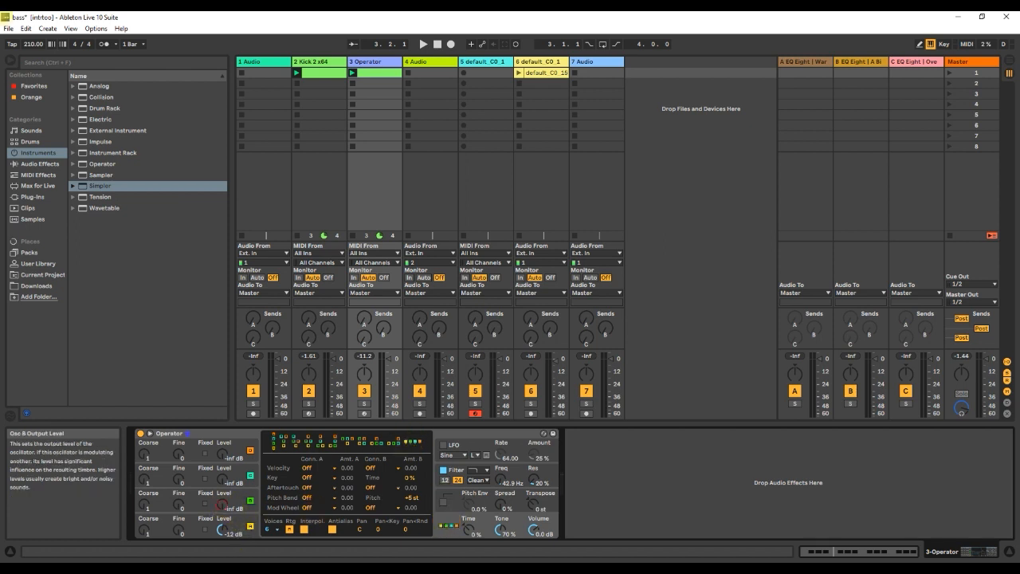
{"action": "left_click", "coordinate": [220, 504]}
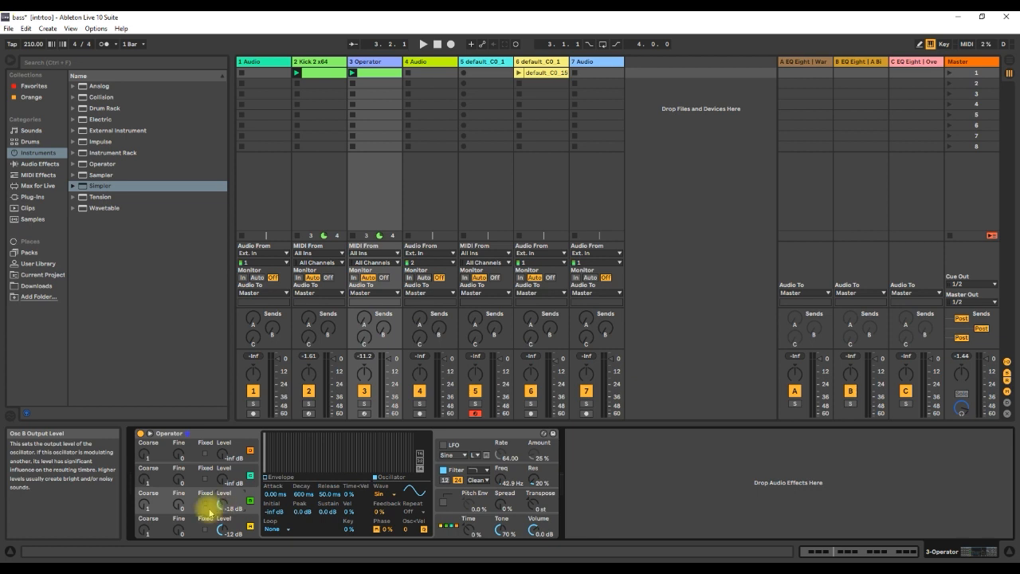
{"action": "key", "text": "space"}
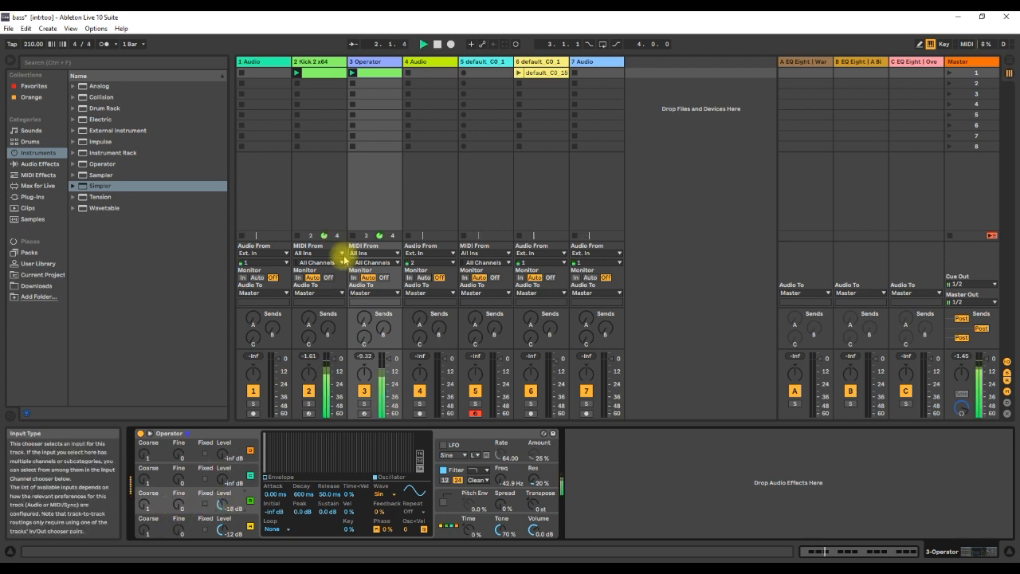
Group the Kick 2 and Operator tracks together.
{"action": "left_click", "coordinate": [316, 63]}
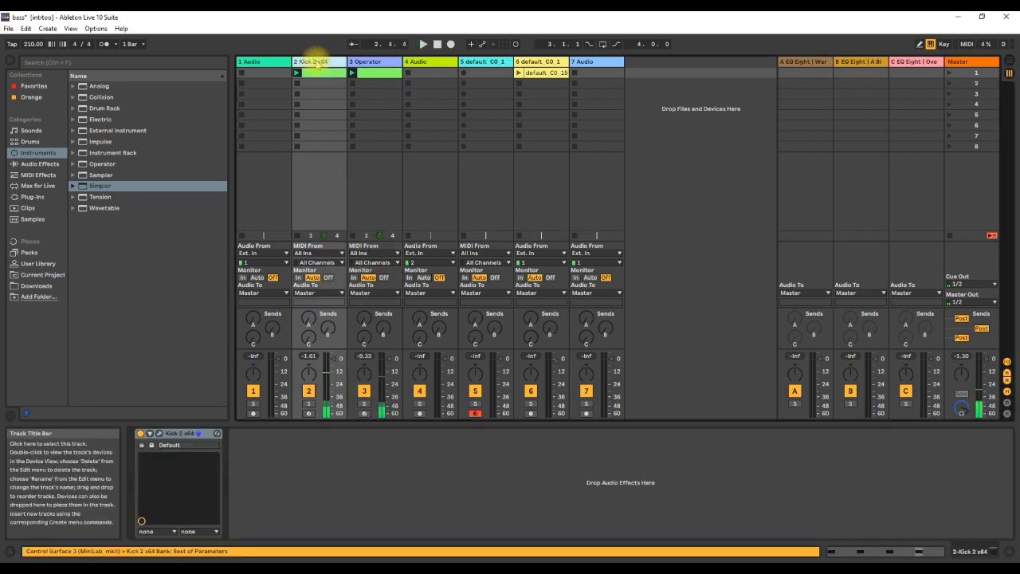
{"action": "key", "text": "Right"}
{"action": "key", "text": "ctrl+g"}
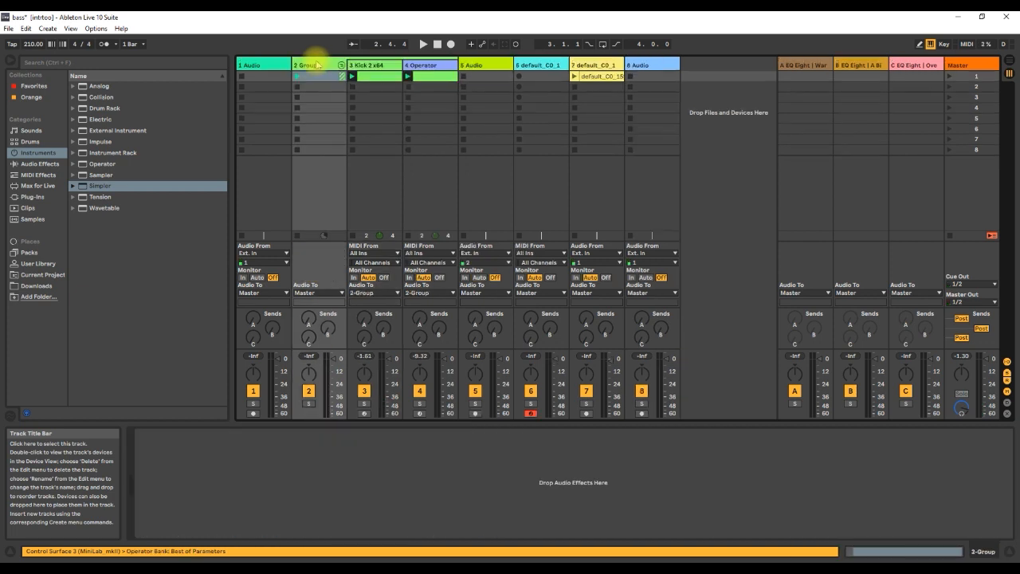
Add a Utility effect to the kick and bass group and enable Mono on it.
{"action": "left_click", "coordinate": [40, 163]}
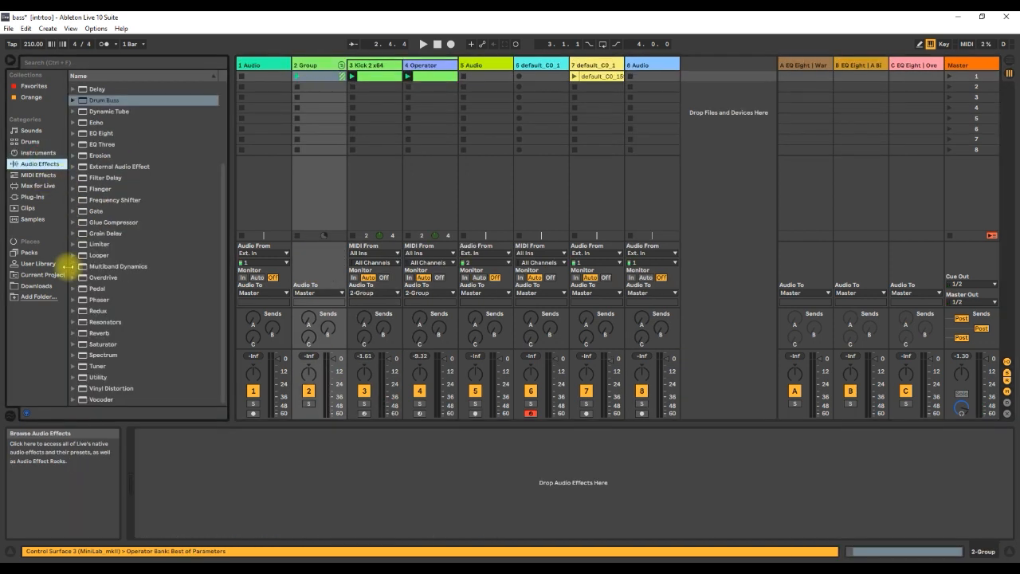
{"action": "left_click", "coordinate": [96, 365]}
{"action": "left_click", "coordinate": [94, 377]}
{"action": "left_click_drag", "start_coordinate": [252, 505], "coordinate": [244, 500]}
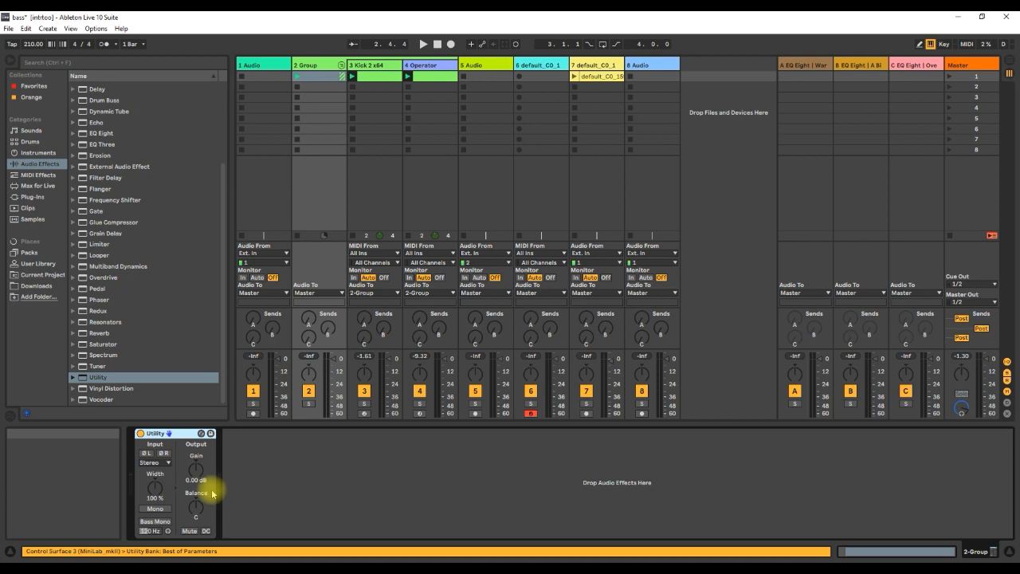
Add an EQ Eight to both the Kick 2 track and the Operator track.
{"action": "scroll", "coordinate": [130, 209], "scroll_direction": "up", "scroll_amount": 3}
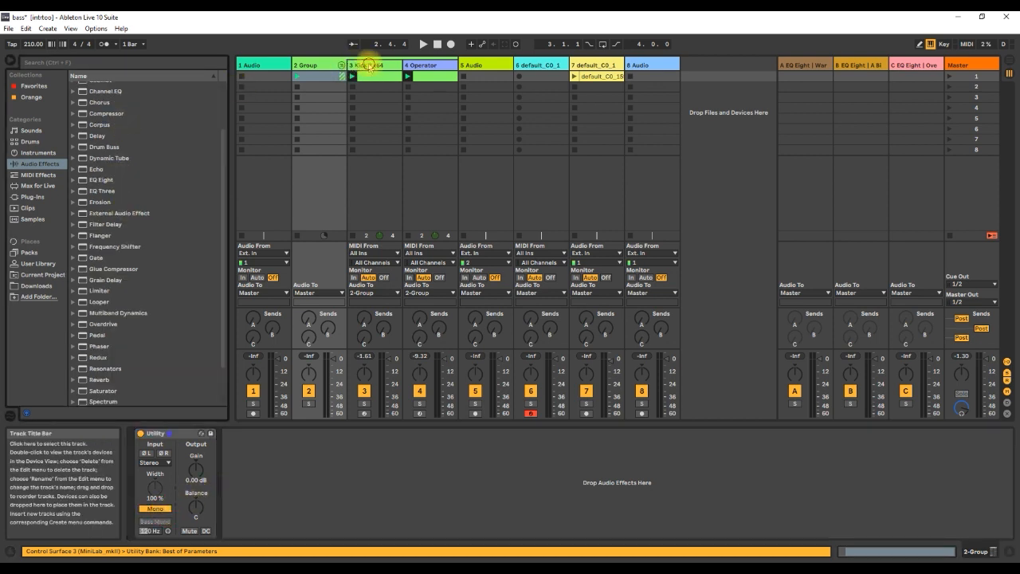
{"action": "left_click", "coordinate": [365, 66]}
{"action": "left_click", "coordinate": [101, 180]}
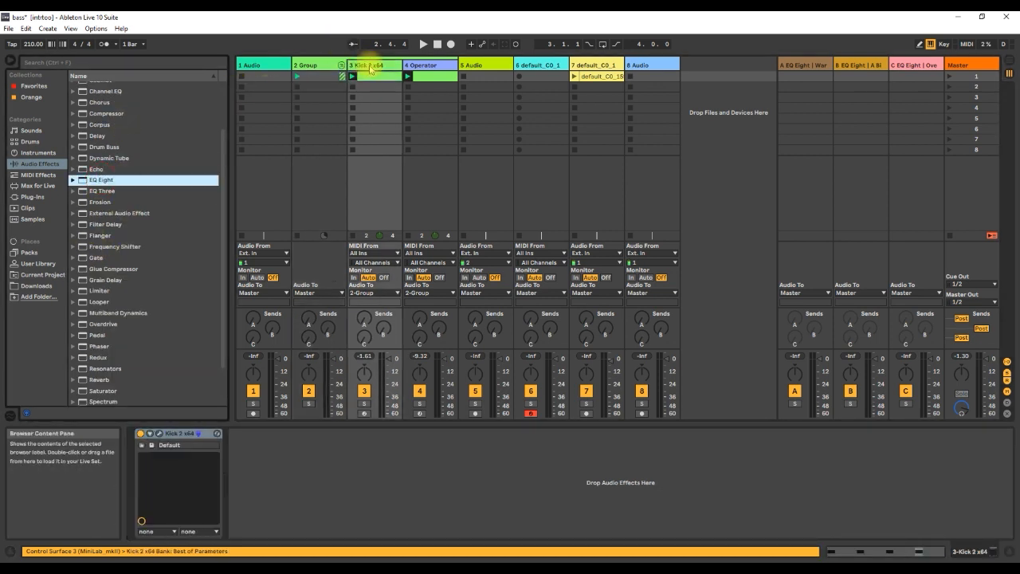
{"action": "double_click", "coordinate": [146, 178]}
{"action": "left_click", "coordinate": [422, 66]}
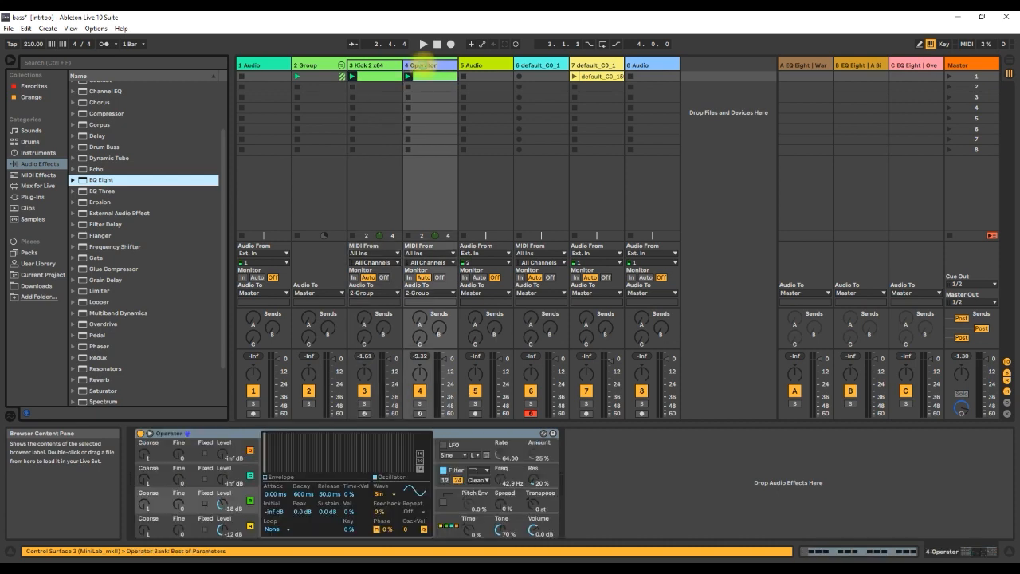
Cut band 3 of the kick's EQ Eight at about 426 Hz while playing the loop.
{"action": "left_click", "coordinate": [373, 71]}
{"action": "left_click_drag", "start_coordinate": [392, 477], "coordinate": [382, 485]}
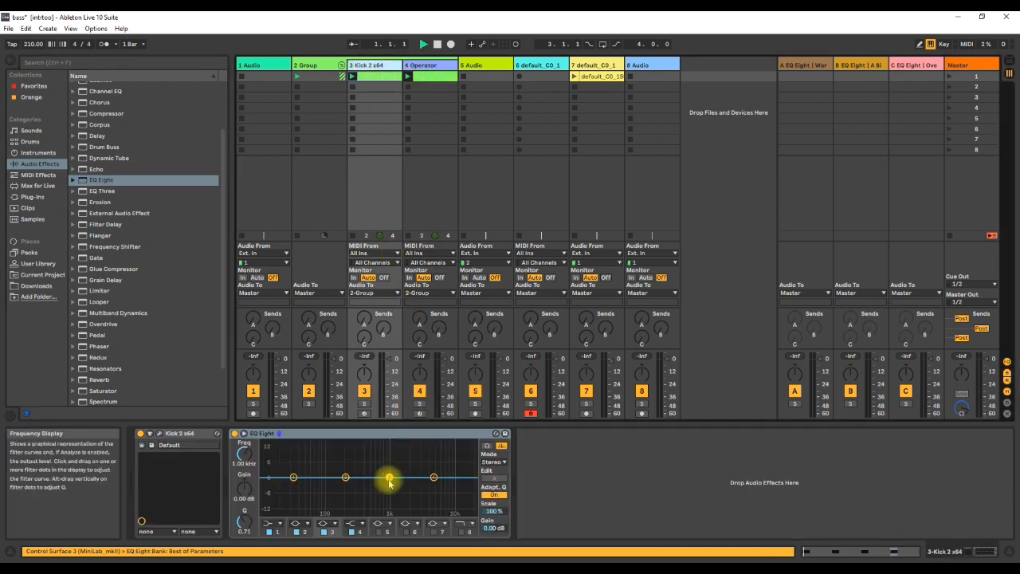
{"action": "key", "text": "space"}
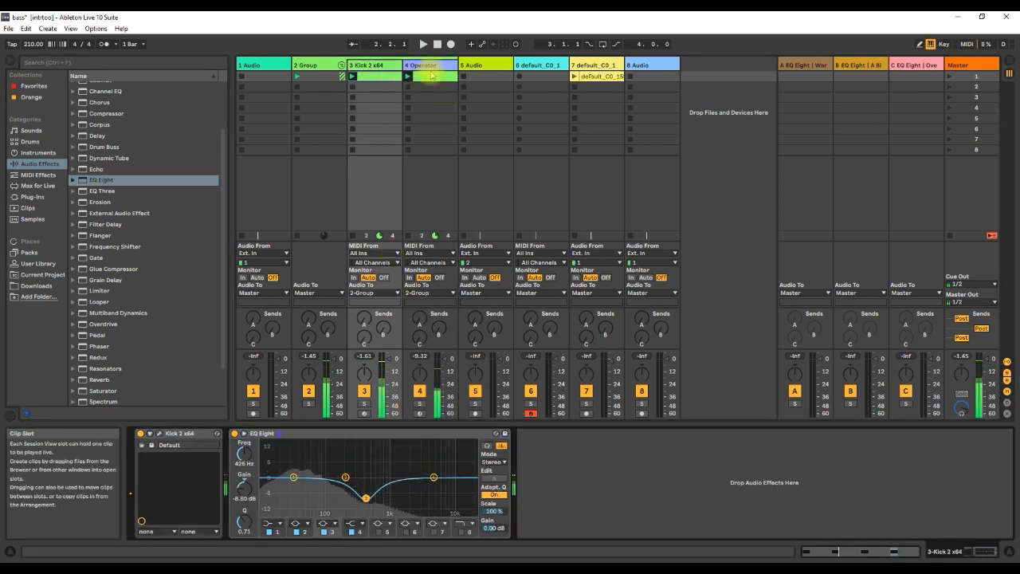
On the Operator track's EQ Eight, cut band 3 by about 7 dB near 560 Hz and make band 1 a low cut at 30 Hz.
{"action": "left_click", "coordinate": [427, 67]}
{"action": "left_click_drag", "start_coordinate": [725, 477], "coordinate": [709, 494]}
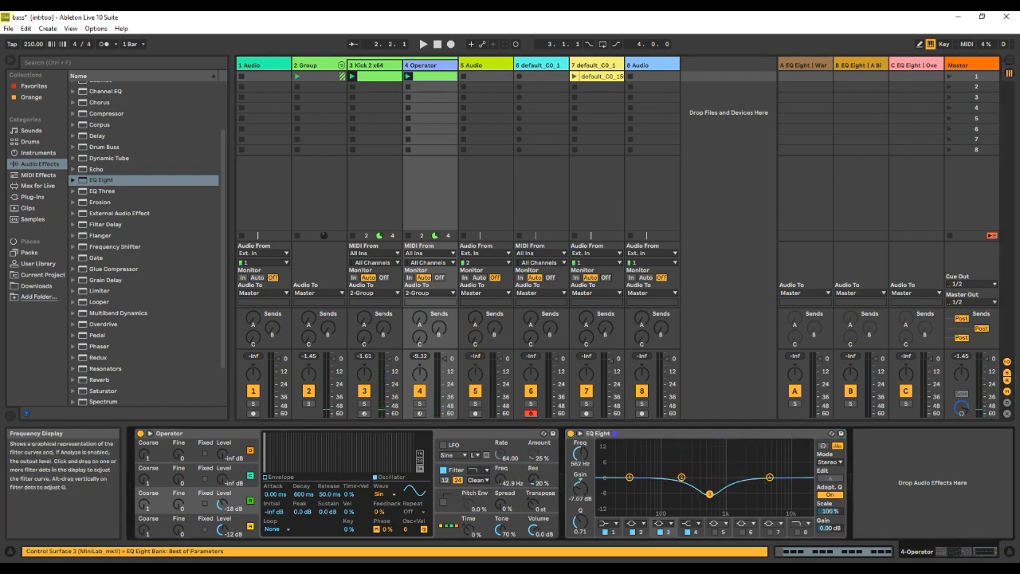
{"action": "left_click", "coordinate": [630, 479]}
{"action": "left_click", "coordinate": [609, 523]}
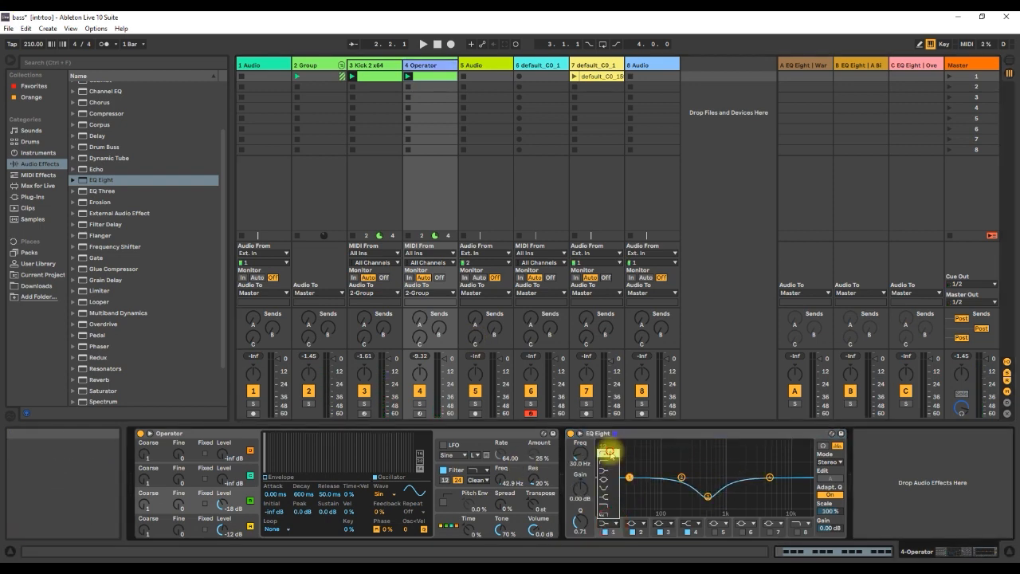
{"action": "left_click", "coordinate": [611, 451]}
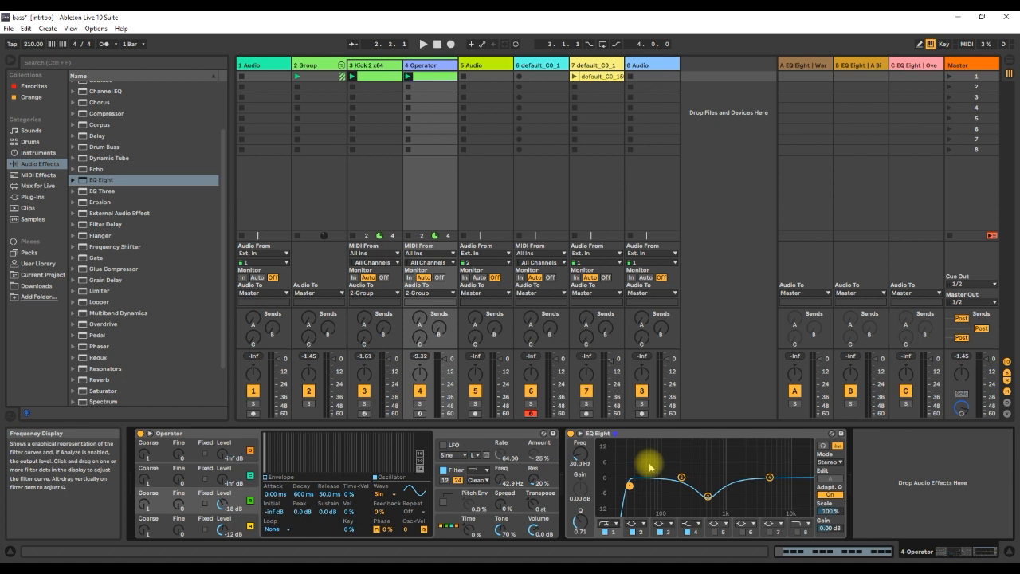
Make band 1 of the kick's EQ Eight a low cut at 22.1 Hz and audition the loop.
{"action": "left_click", "coordinate": [369, 66]}
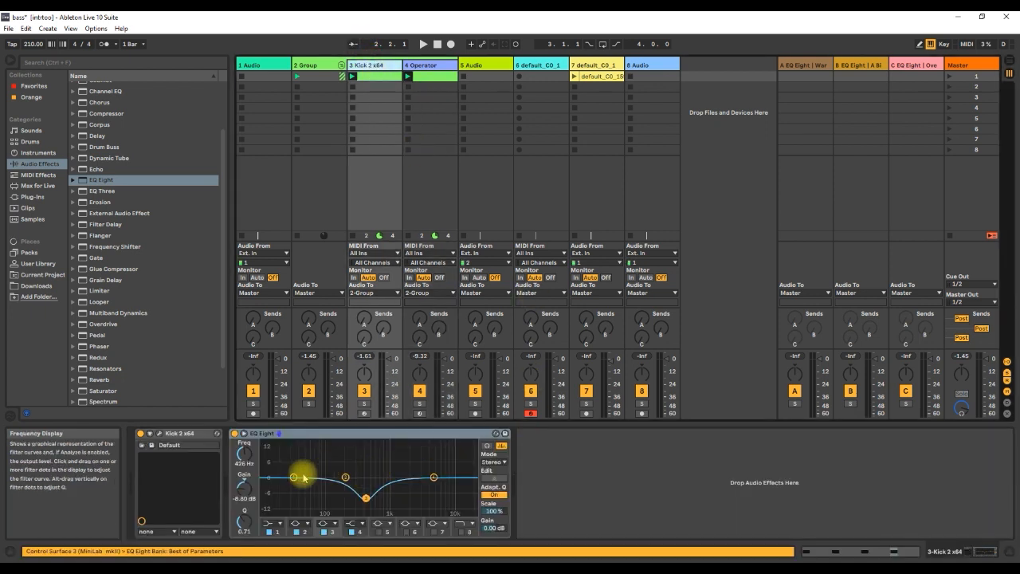
{"action": "left_click", "coordinate": [271, 523]}
{"action": "left_click", "coordinate": [270, 451]}
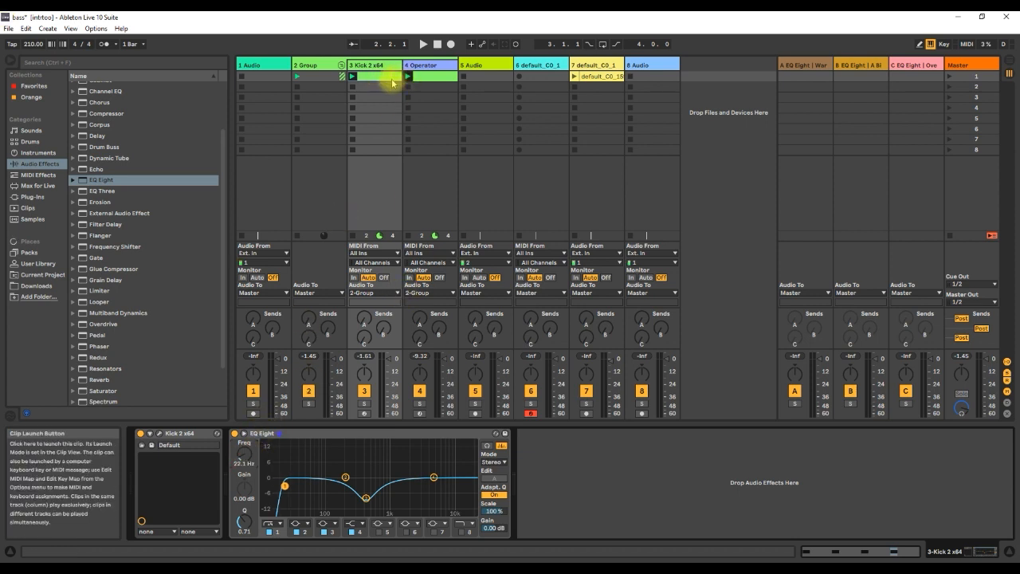
{"action": "key", "text": "space"}
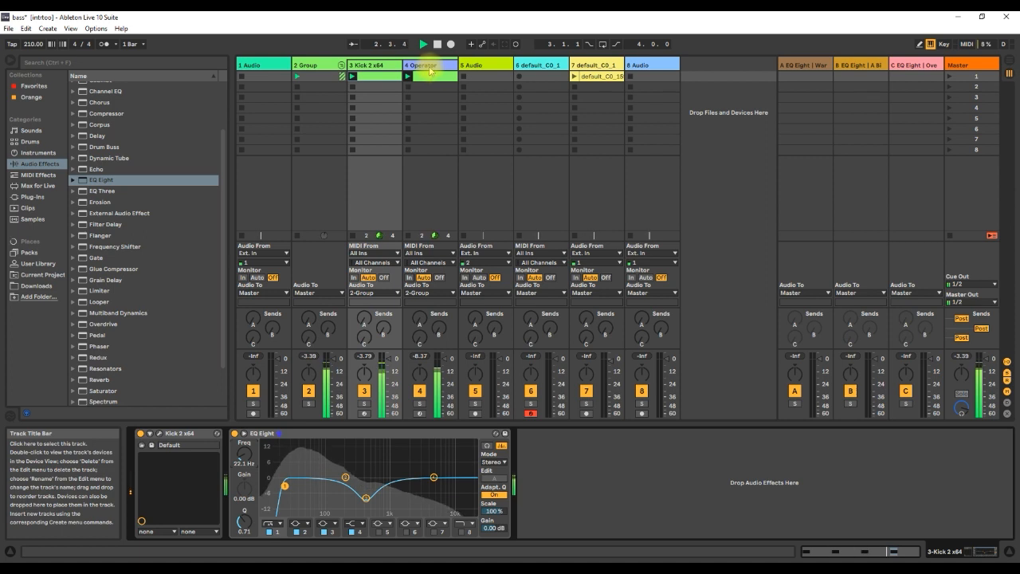
{"action": "left_click", "coordinate": [430, 68]}
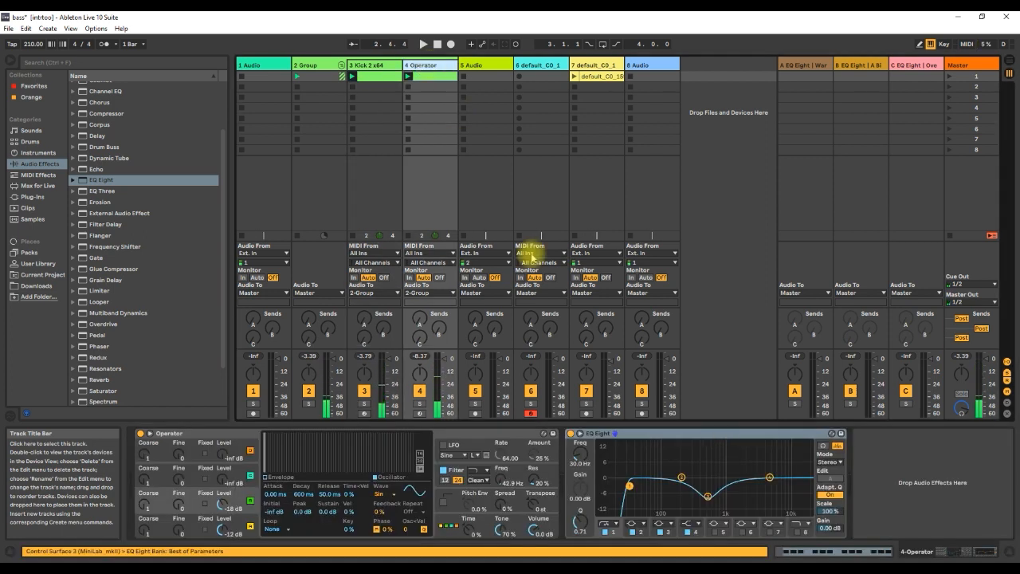
Add an EQ Eight to the group after Utility and cut band 3 by about 4 dB at 417 Hz.
{"action": "left_click", "coordinate": [318, 74]}
{"action": "left_click", "coordinate": [87, 179]}
{"action": "left_click_drag", "start_coordinate": [256, 420], "coordinate": [268, 479]}
{"action": "left_click_drag", "start_coordinate": [383, 476], "coordinate": [358, 489]}
{"action": "key", "text": "space"}
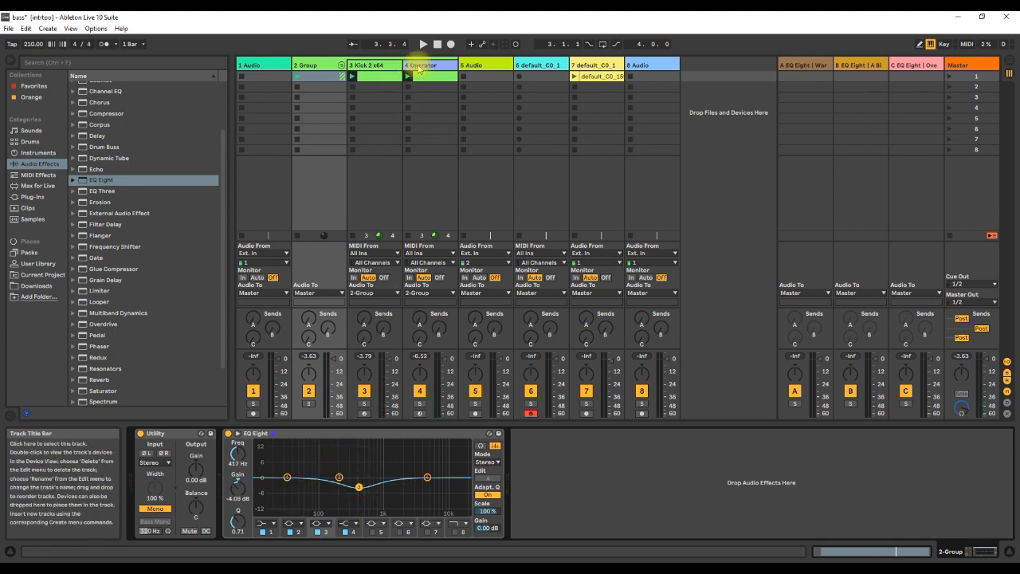
Enable band 5 on the Operator track's EQ Eight and make a slight cut around 100 Hz while auditioning the bass.
{"action": "left_click", "coordinate": [430, 95]}
{"action": "key", "text": "space"}
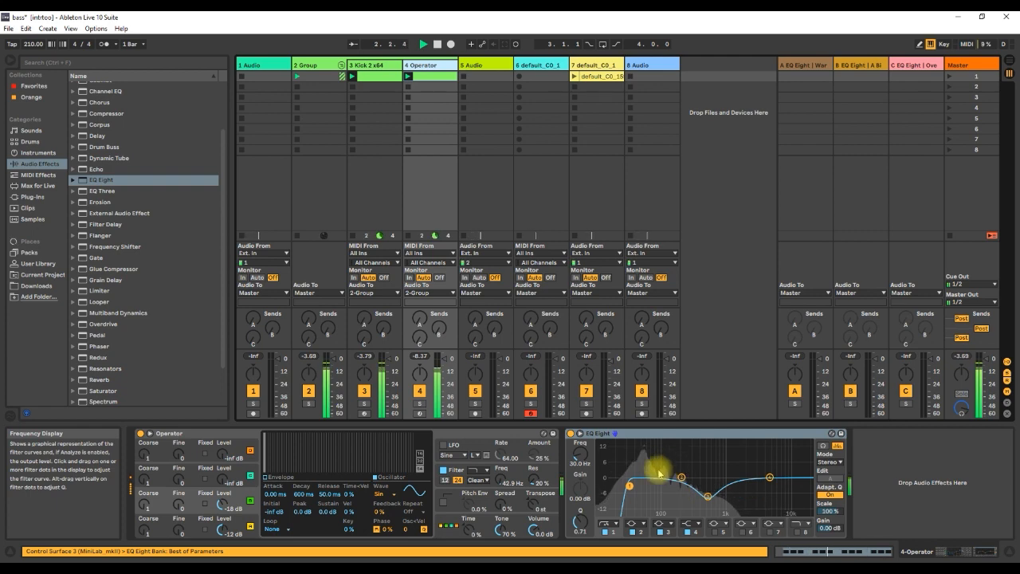
{"action": "left_click", "coordinate": [714, 533]}
{"action": "left_click", "coordinate": [578, 522]}
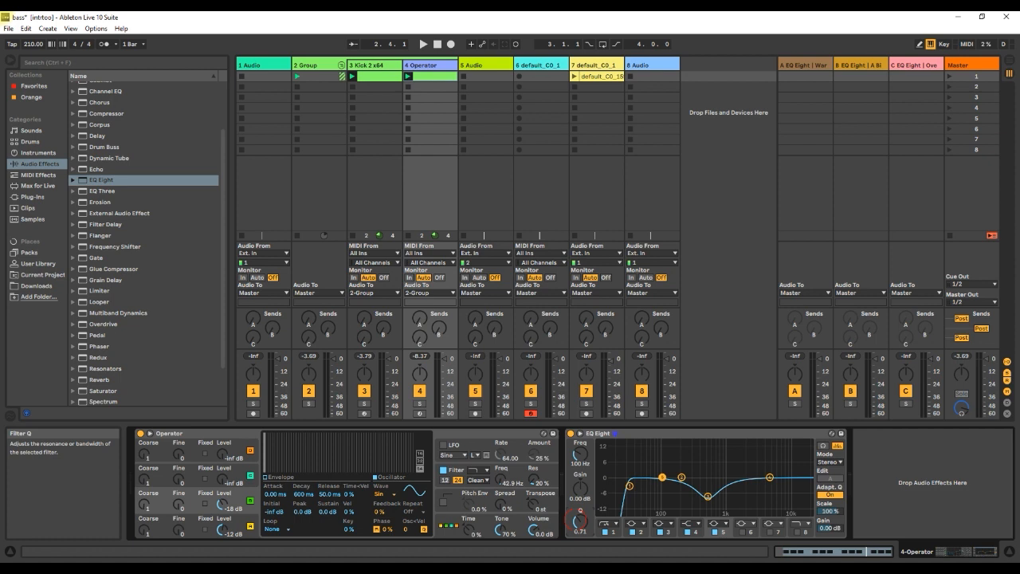
{"action": "left_click", "coordinate": [681, 477]}
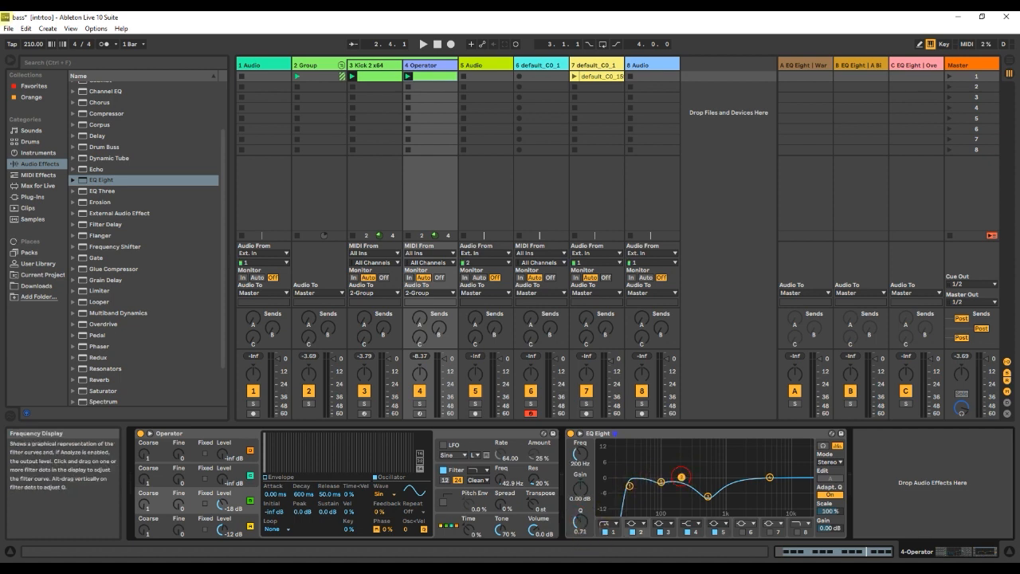
{"action": "left_click", "coordinate": [661, 482]}
{"action": "key", "text": "space"}
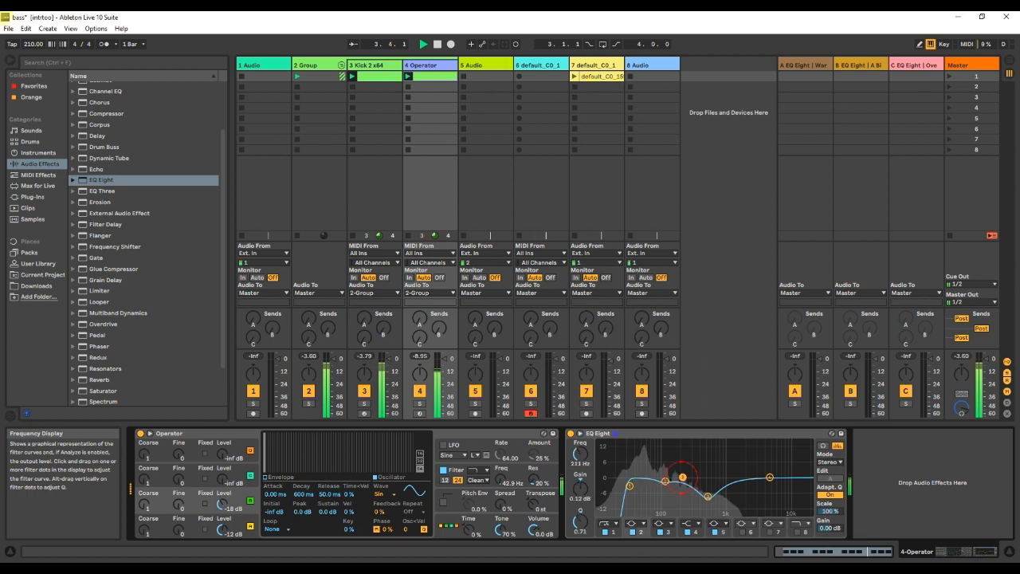
Fine-tune band 3 of the Operator track's EQ Eight to 505 Hz and about -6.8 dB, and bring up the group's effects.
{"action": "left_click_drag", "start_coordinate": [702, 491], "coordinate": [710, 493]}
{"action": "left_click", "coordinate": [664, 481]}
{"action": "left_click", "coordinate": [710, 492]}
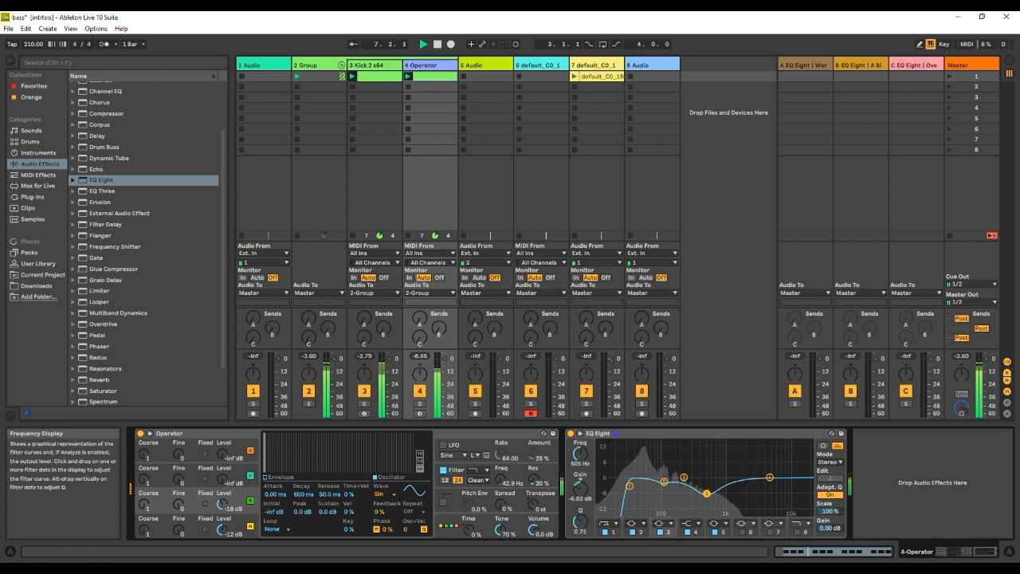
{"action": "left_click", "coordinate": [373, 65]}
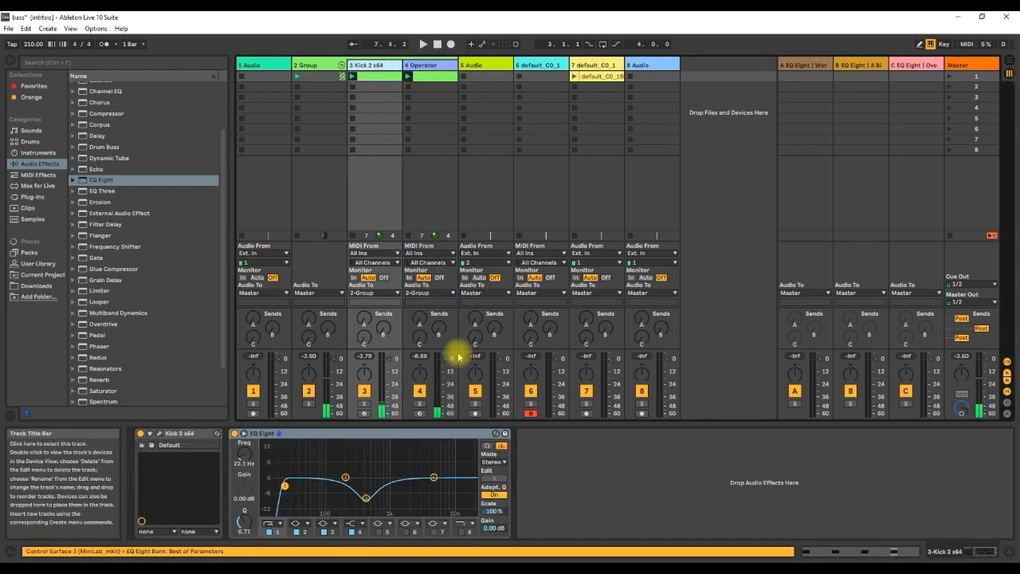
{"action": "left_click", "coordinate": [301, 76]}
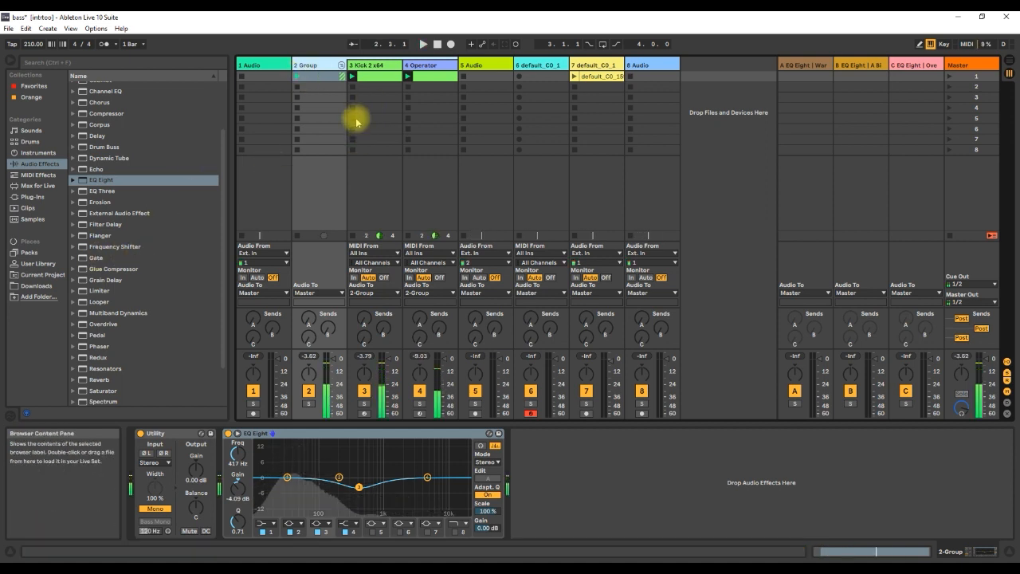
Review the device chains on the Kick 2 and Operator tracks and the available plug-ins.
{"action": "left_click", "coordinate": [356, 65]}
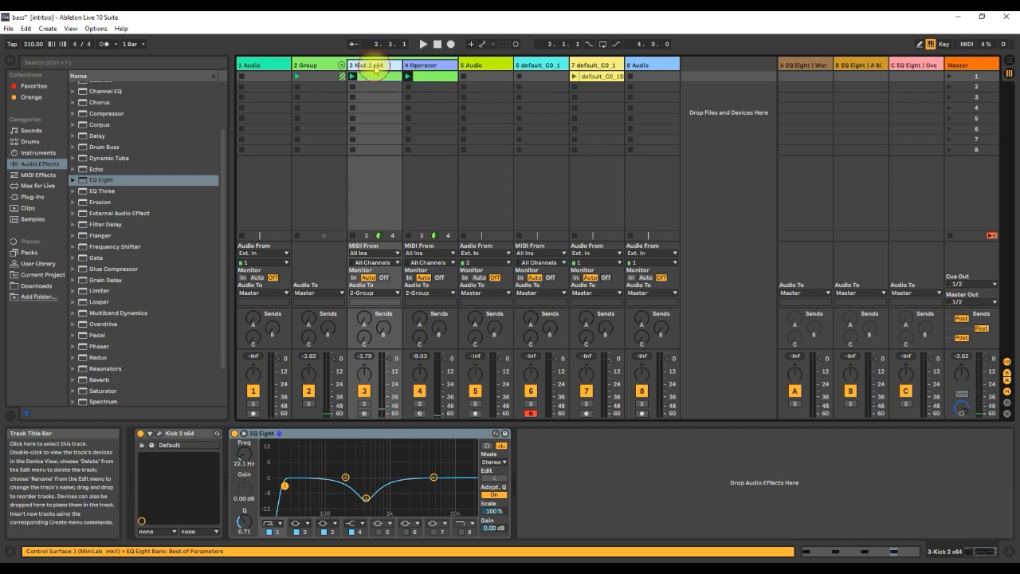
{"action": "left_click", "coordinate": [425, 66]}
{"action": "left_click", "coordinate": [375, 65]}
{"action": "left_click", "coordinate": [422, 65]}
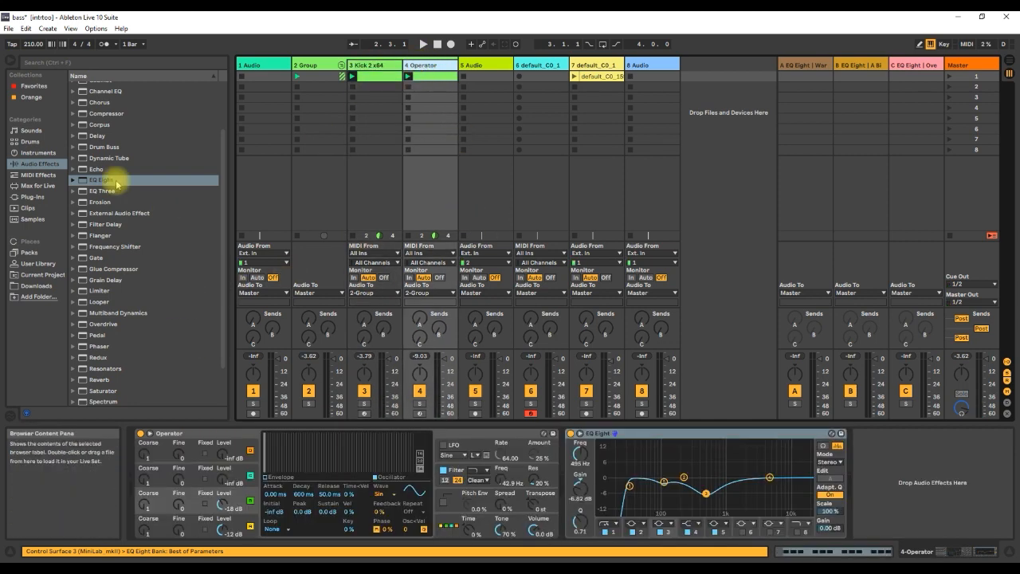
{"action": "left_click", "coordinate": [32, 196]}
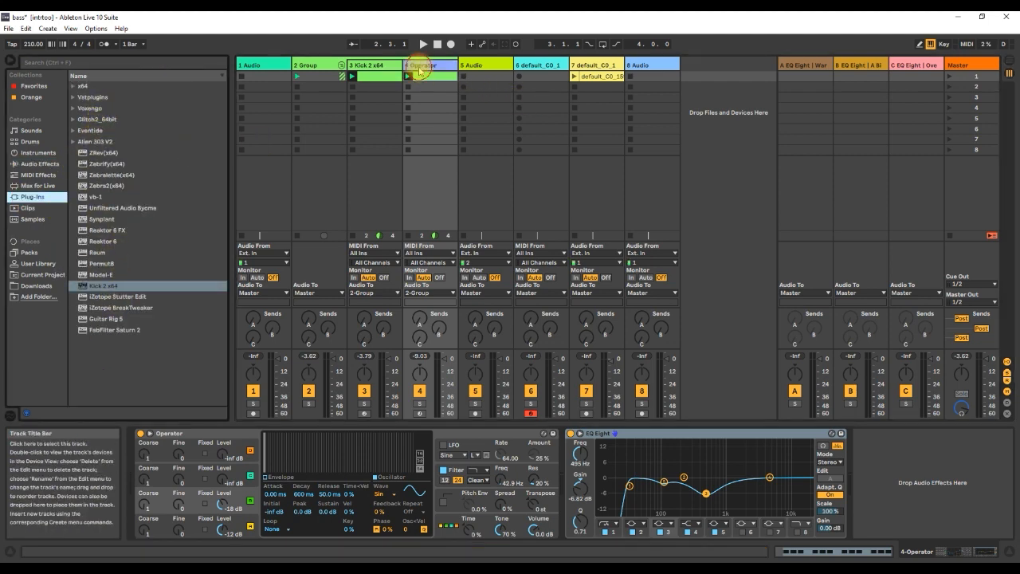
{"action": "left_click", "coordinate": [382, 67]}
{"action": "left_click", "coordinate": [423, 67]}
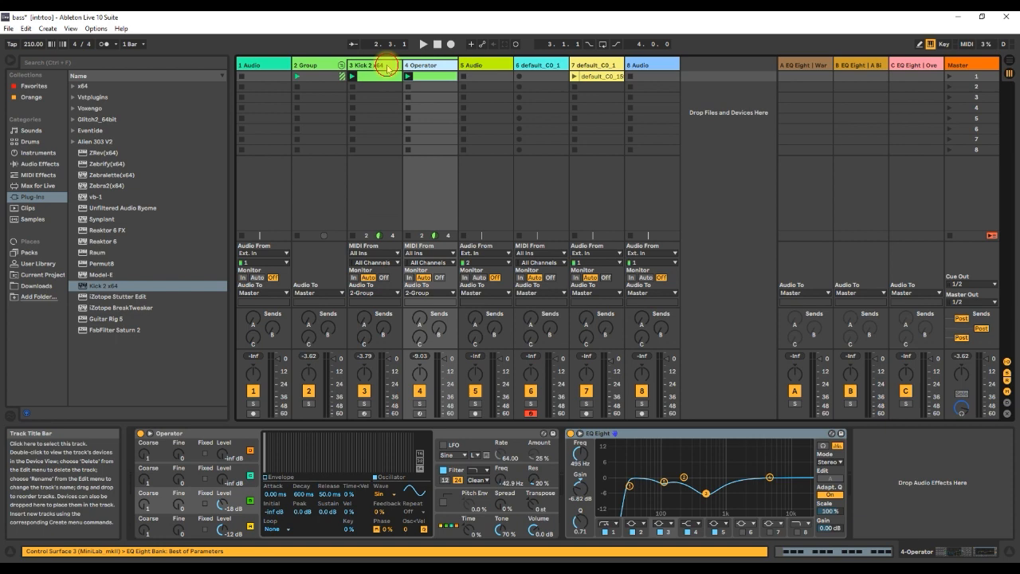
Lower the Kick 2 track's volume to -3.0 dB while playing the loop.
{"action": "left_click", "coordinate": [387, 67]}
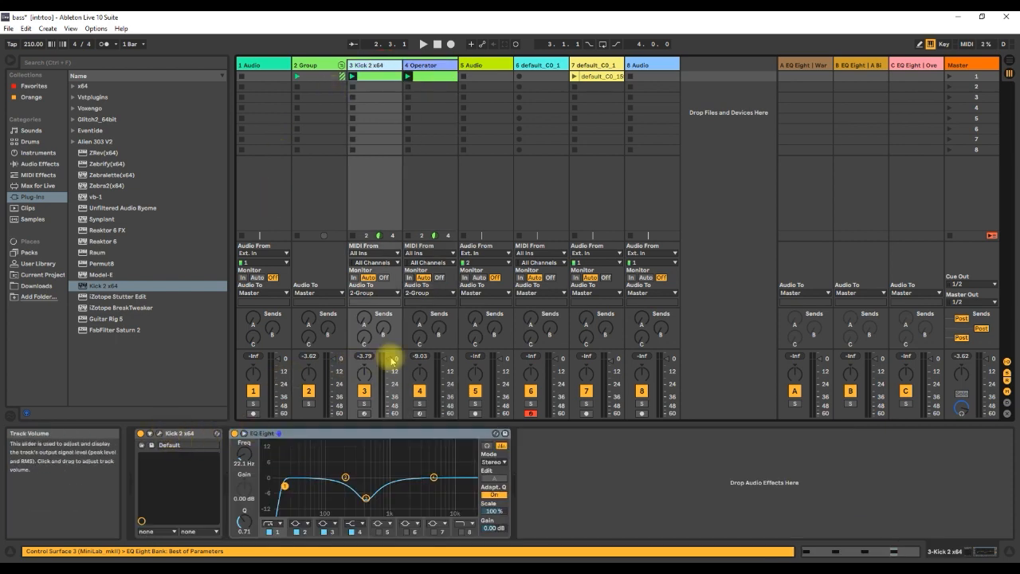
{"action": "key", "text": "space"}
{"action": "left_click_drag", "start_coordinate": [388, 360], "coordinate": [388, 361]}
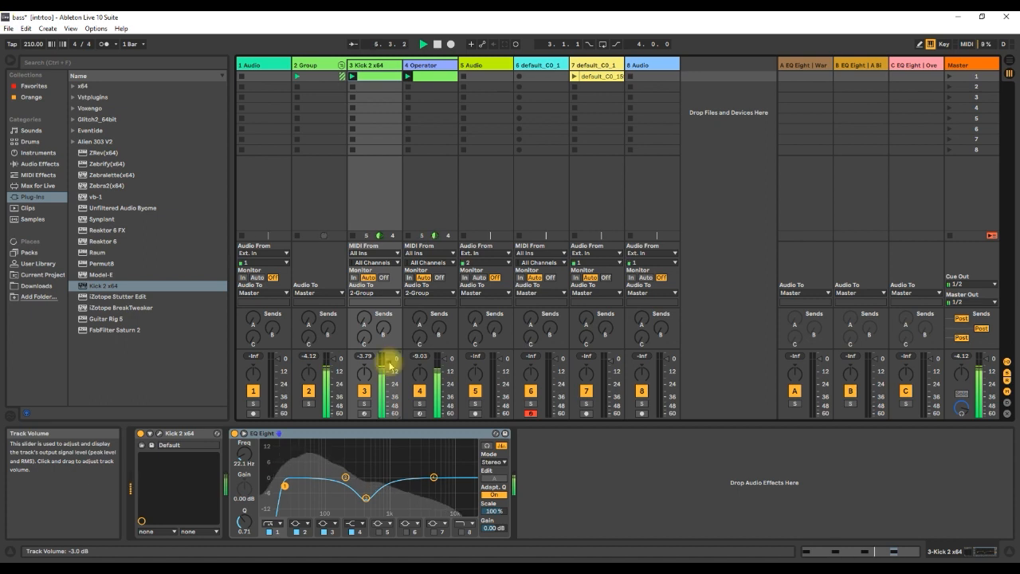
{"action": "key", "text": "space"}
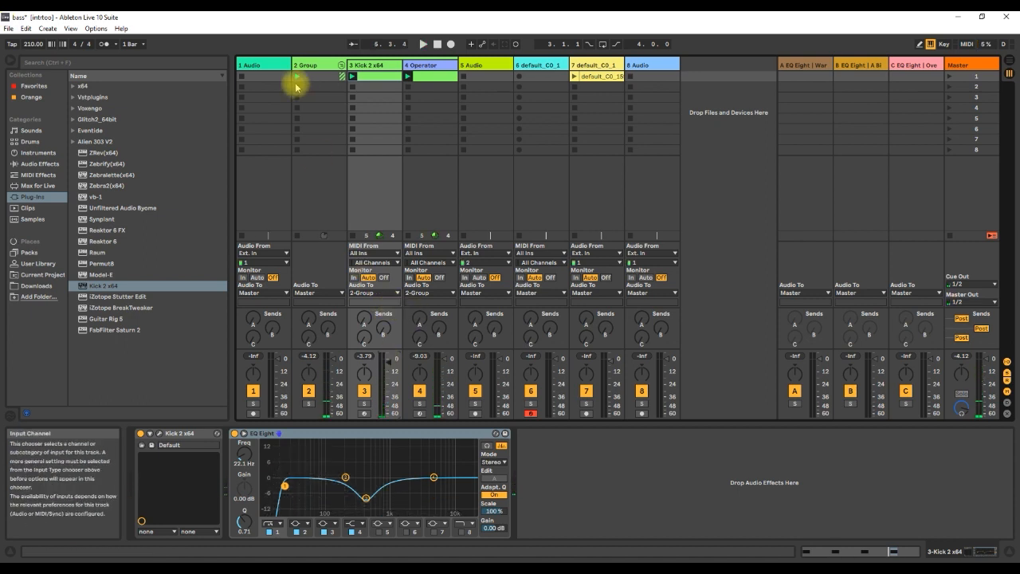
Add a Drum Buss after the group's EQ Eight and set its dry/wet to 50%.
{"action": "left_click", "coordinate": [296, 77]}
{"action": "left_click", "coordinate": [40, 164]}
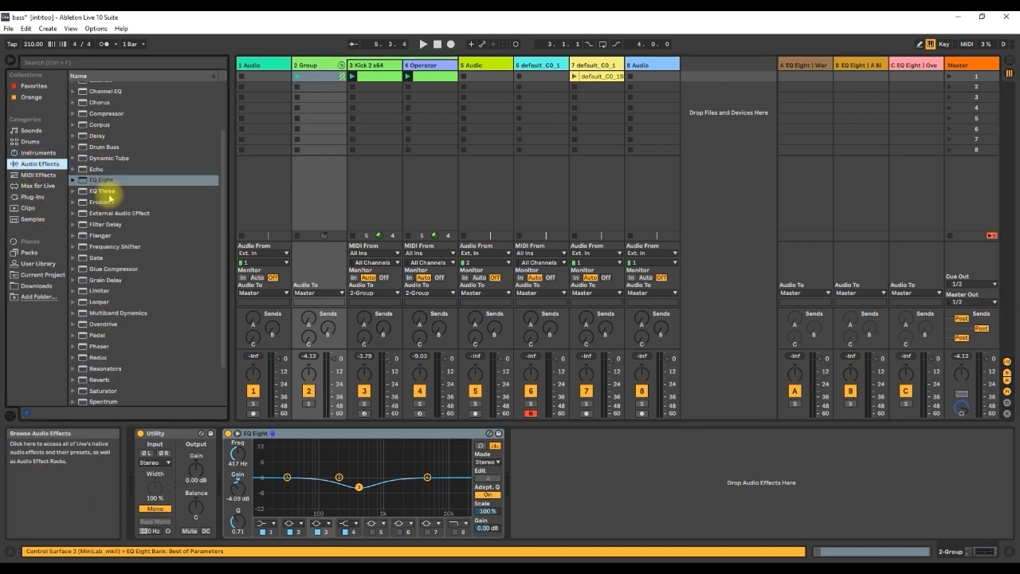
{"action": "scroll", "coordinate": [115, 278], "scroll_direction": "up", "scroll_amount": 3}
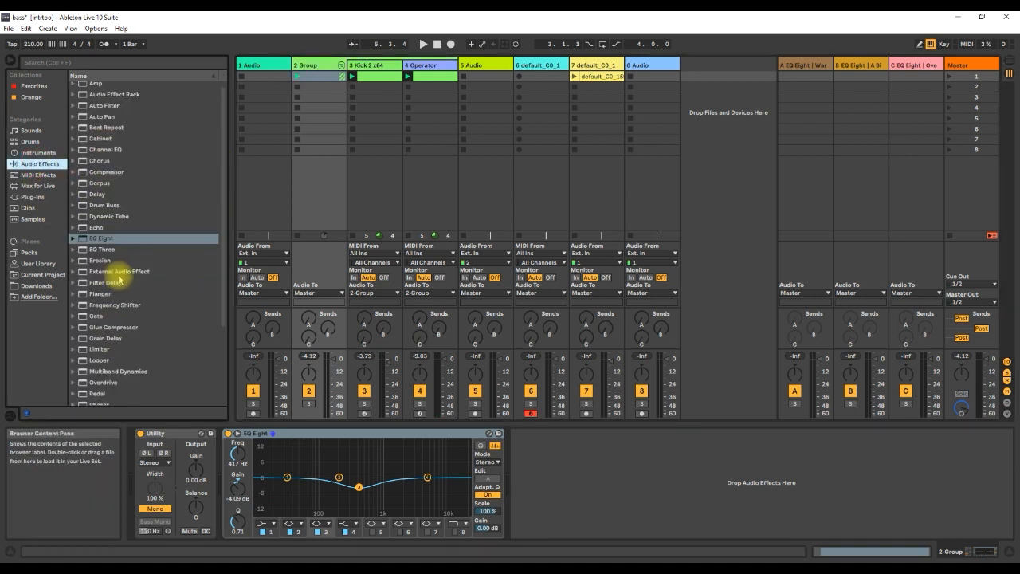
{"action": "scroll", "coordinate": [132, 267], "scroll_direction": "up", "scroll_amount": 1}
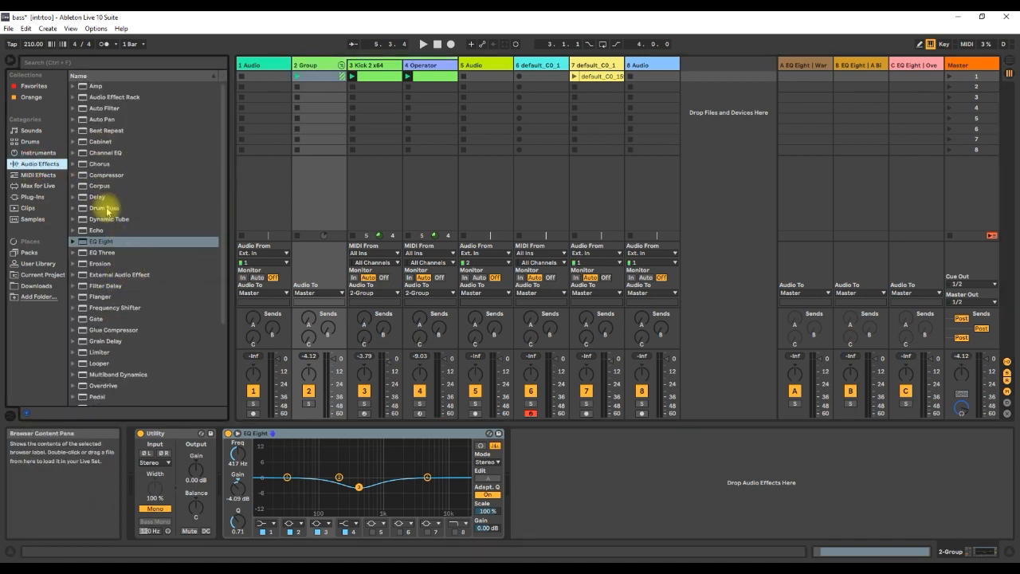
{"action": "left_click_drag", "start_coordinate": [107, 211], "coordinate": [202, 185]}
{"action": "left_click_drag", "start_coordinate": [324, 102], "coordinate": [560, 466]}
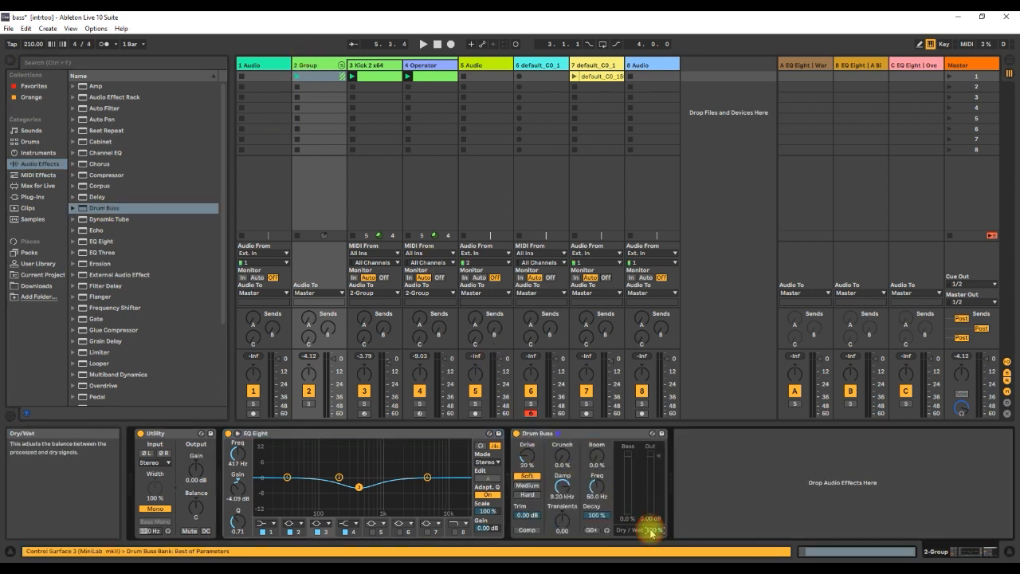
{"action": "left_click_drag", "start_coordinate": [653, 532], "coordinate": [653, 541]}
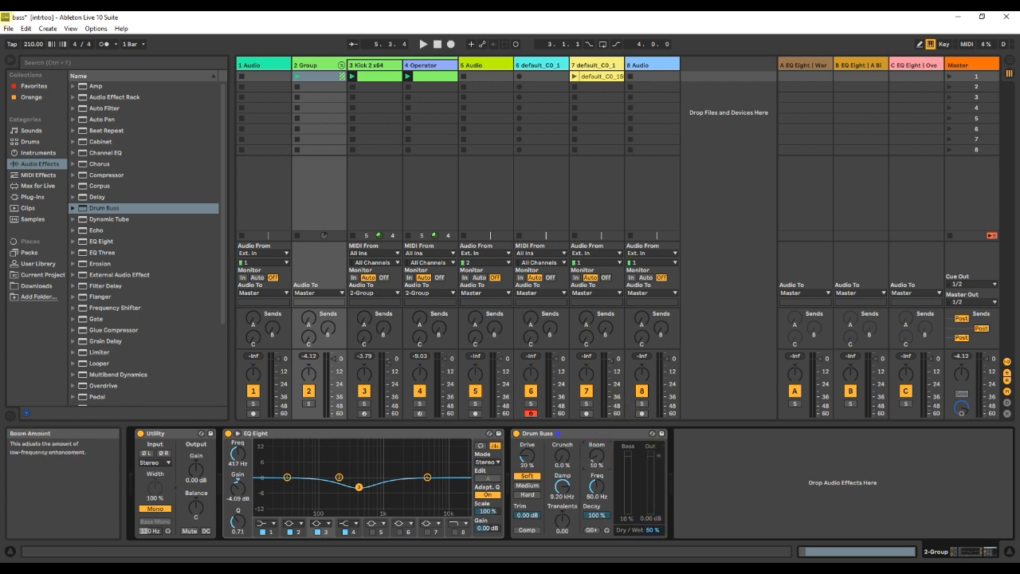
Audition the loop with the group's Drum Buss switched off and on.
{"action": "key", "text": "space"}
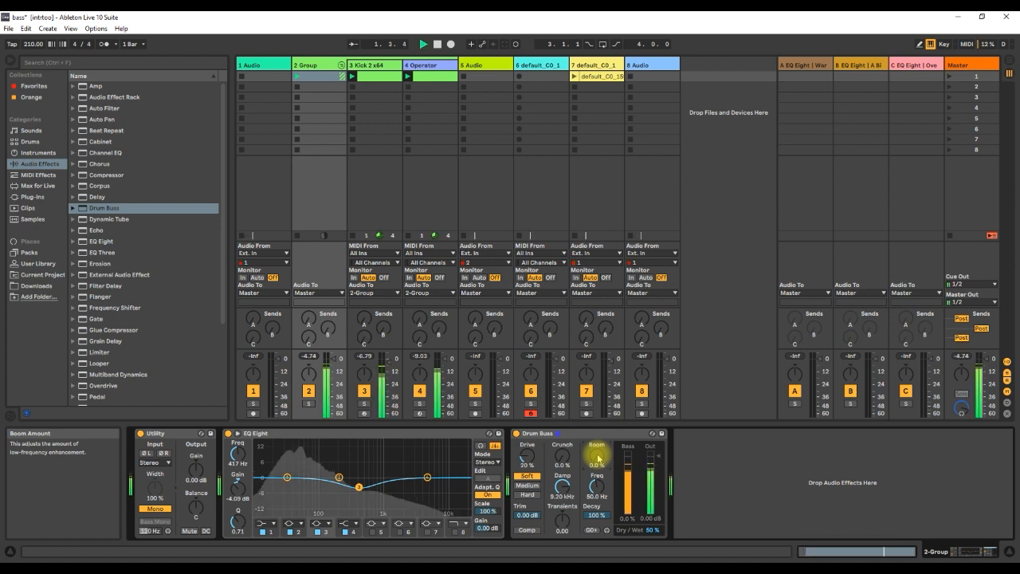
{"action": "left_click", "coordinate": [517, 433]}
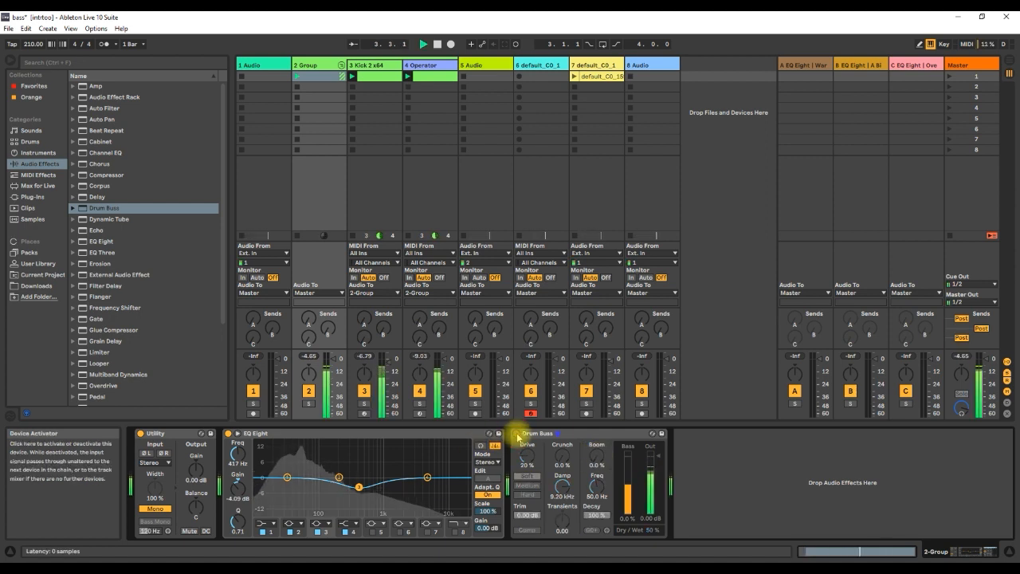
{"action": "left_click", "coordinate": [517, 433]}
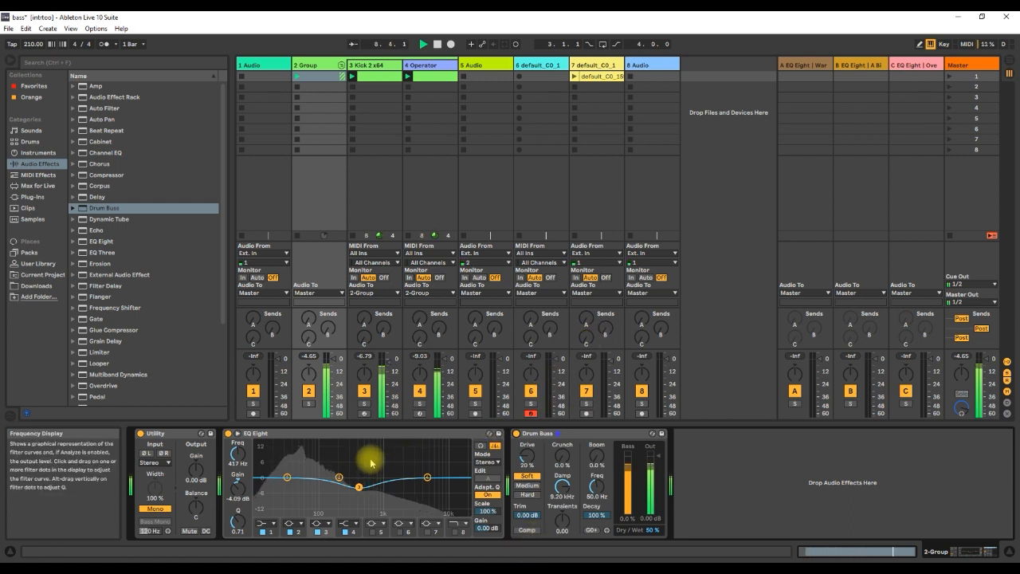
{"action": "key", "text": "space"}
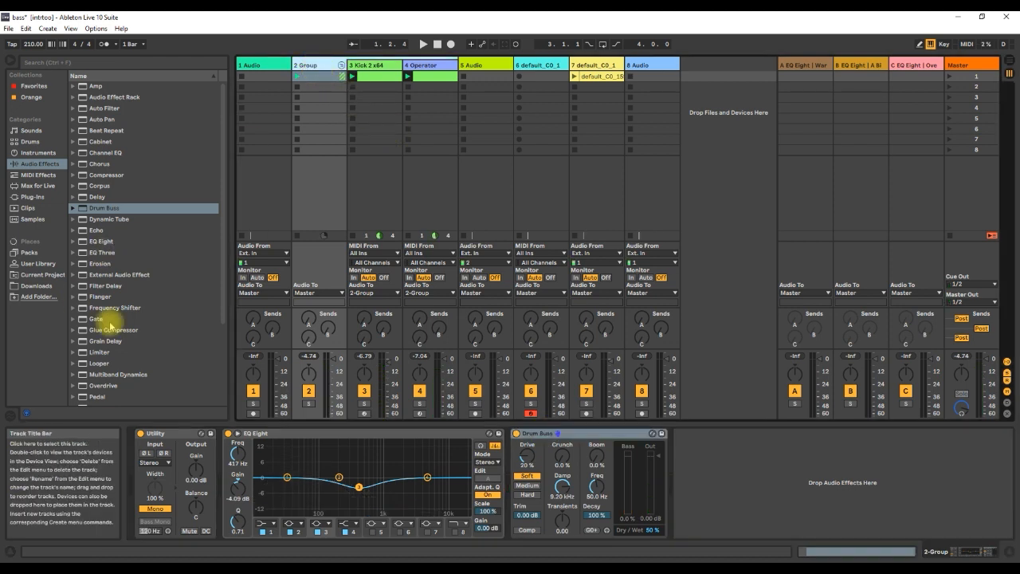
Insert Multiband Dynamics with the OTT preset between the group's EQ Eight and Drum Buss.
{"action": "left_click_drag", "start_coordinate": [118, 375], "coordinate": [308, 388]}
{"action": "left_click_drag", "start_coordinate": [318, 70], "coordinate": [519, 453]}
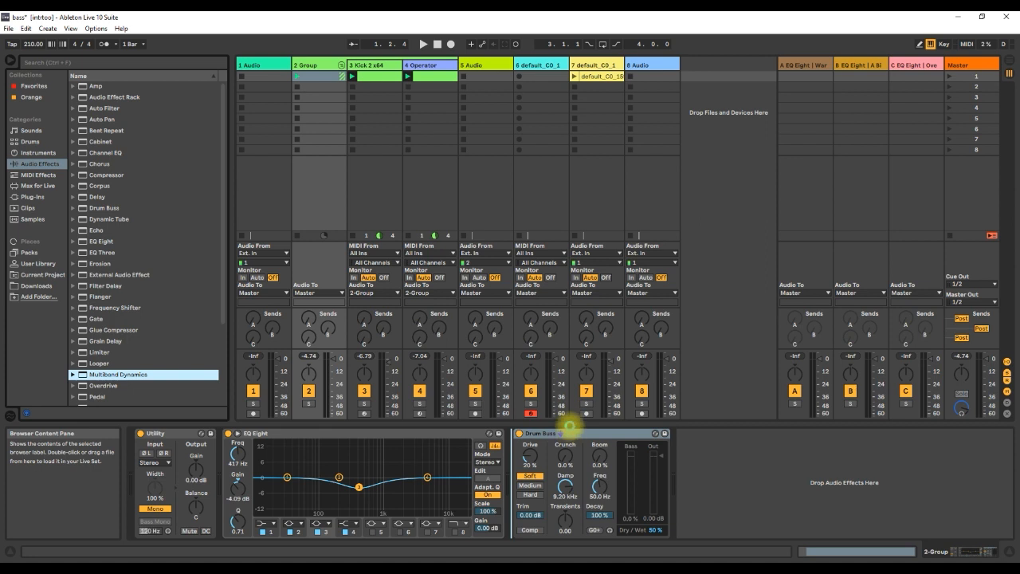
{"action": "left_click_drag", "start_coordinate": [569, 427], "coordinate": [570, 431]}
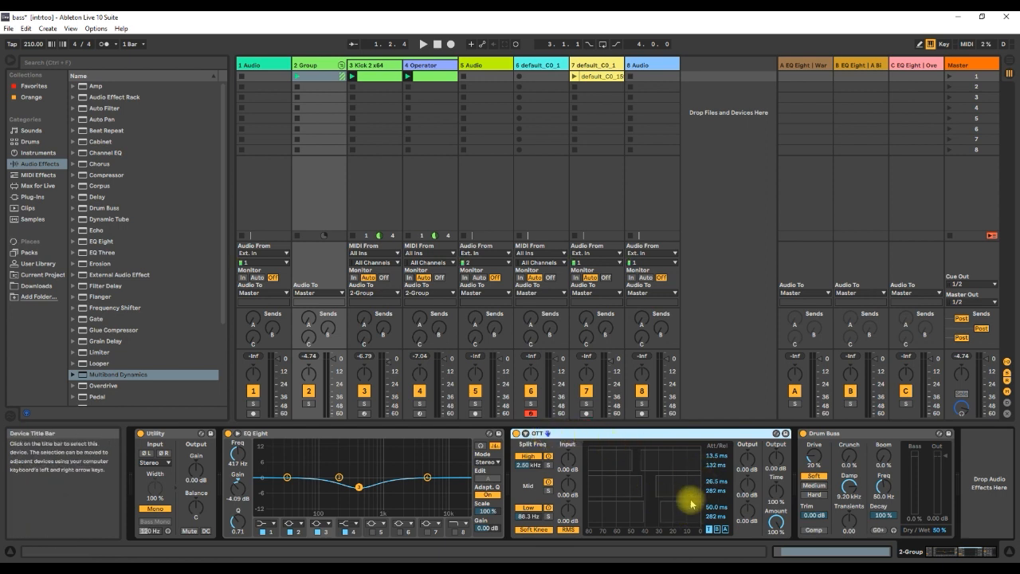
Solo the OTT low band during playback, adjust its upper compression block, and set its output gain to 1.50 dB.
{"action": "left_click", "coordinate": [547, 516]}
{"action": "key", "text": "space"}
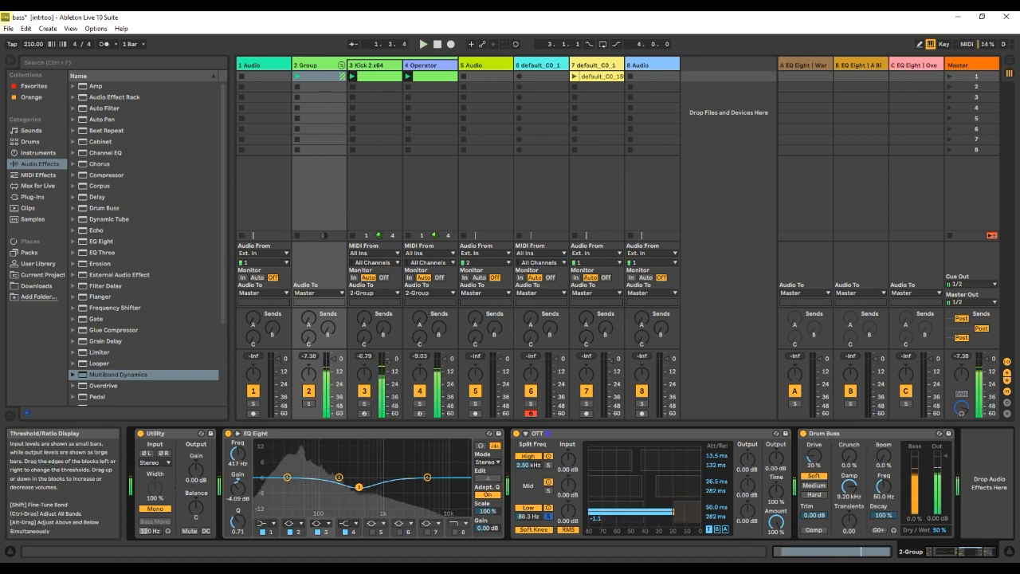
{"action": "left_click_drag", "start_coordinate": [689, 512], "coordinate": [689, 510]}
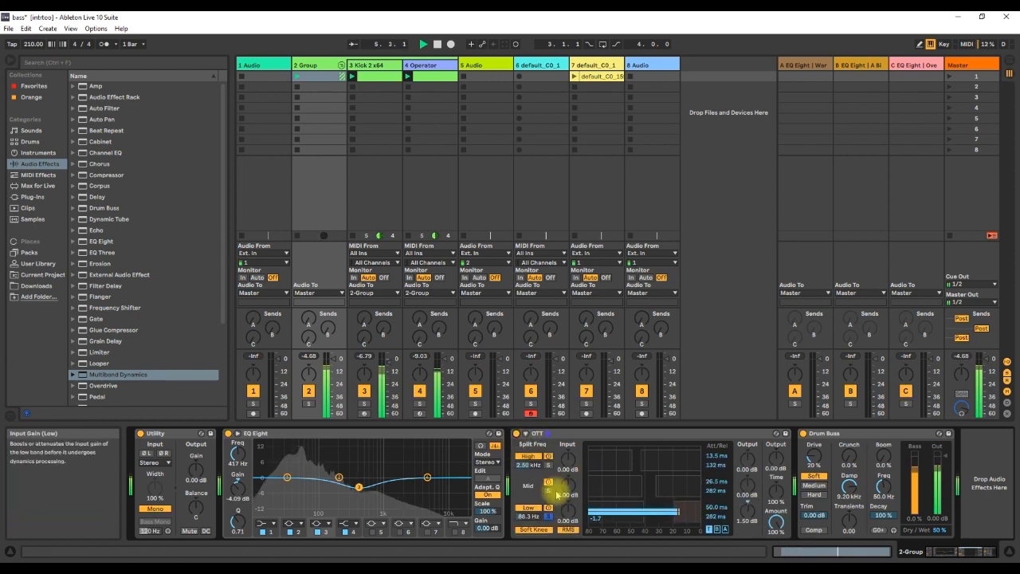
{"action": "key", "text": "space"}
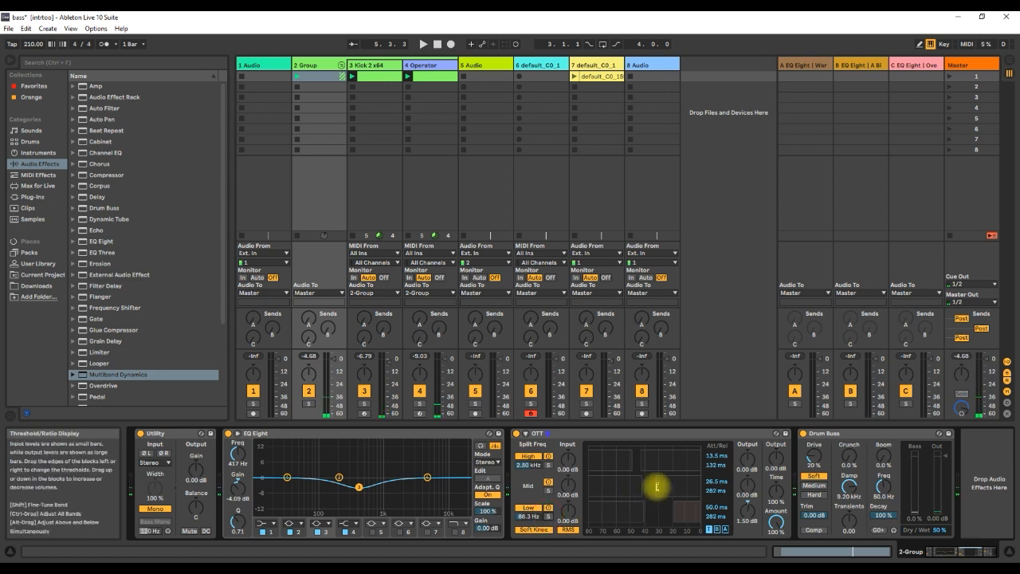
Adjust the OTT mid and high bands' compression during playback, setting their output gains to 0.50 dB and 3.20 dB.
{"action": "key", "text": "space"}
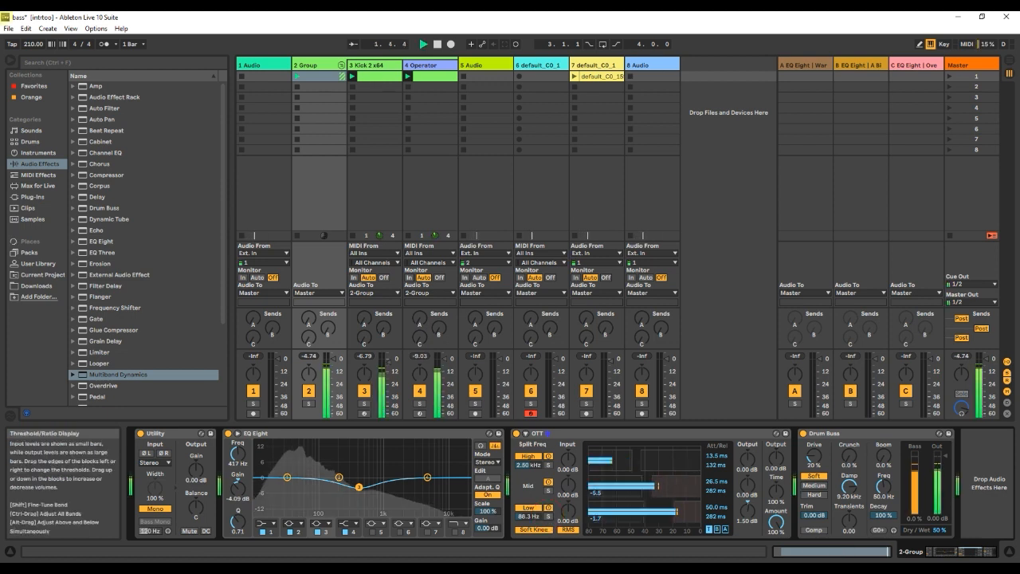
{"action": "key", "text": "space"}
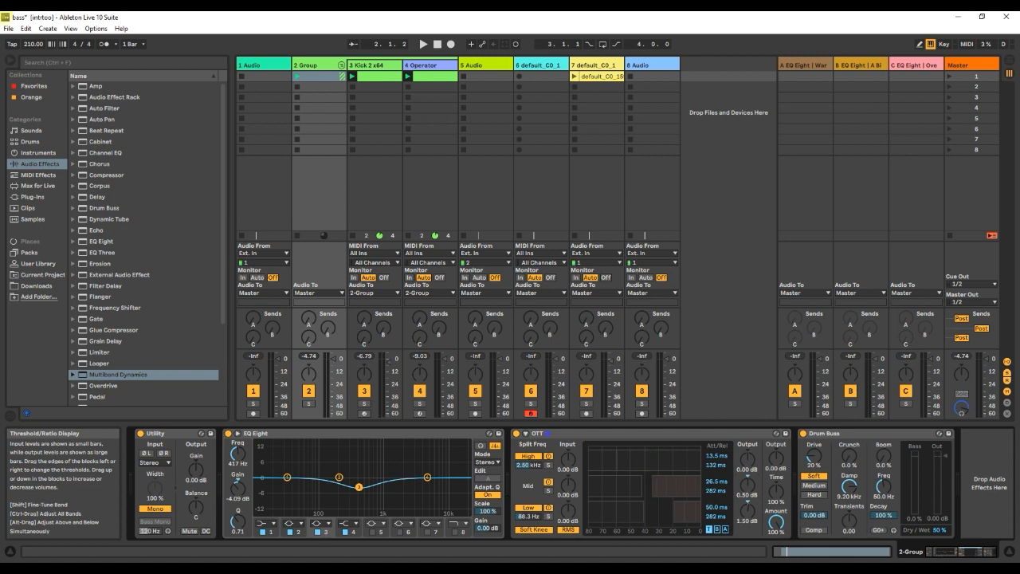
{"action": "key", "text": "space"}
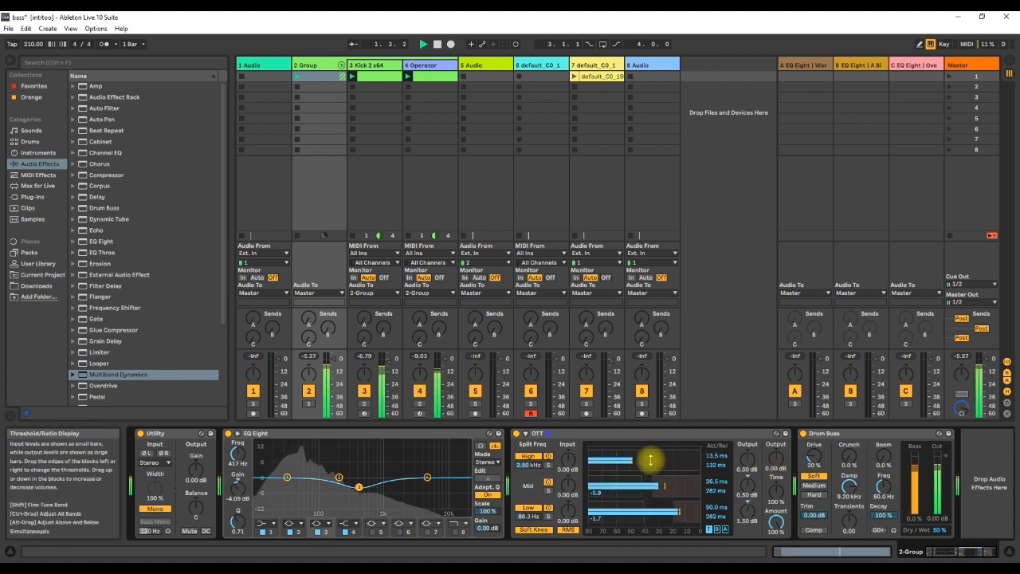
{"action": "left_click_drag", "start_coordinate": [745, 456], "coordinate": [745, 426]}
{"action": "key", "text": "space"}
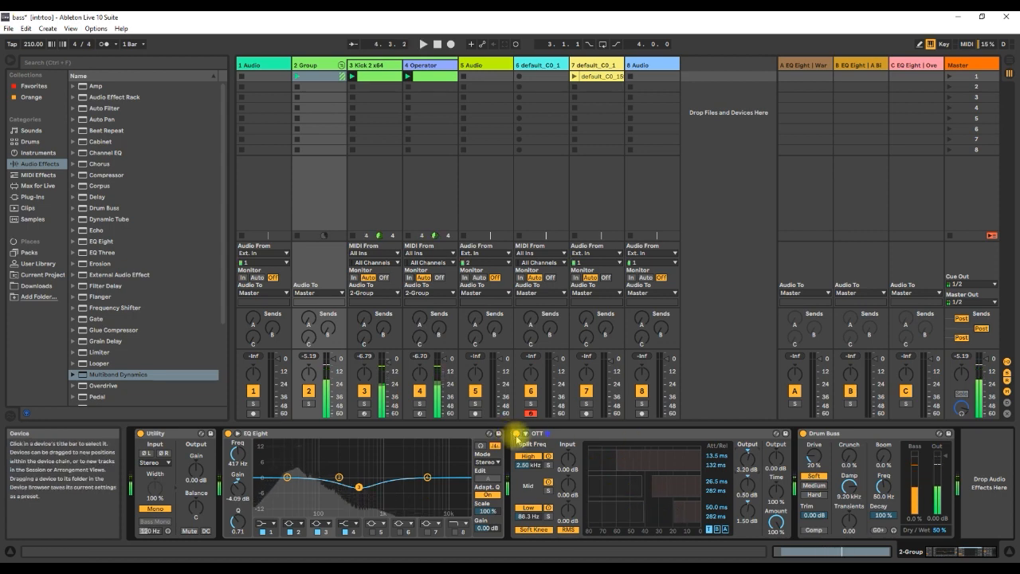
Compare the looped kick and bass with the group's OTT device bypassed and active.
{"action": "left_click", "coordinate": [516, 433]}
{"action": "key", "text": "space"}
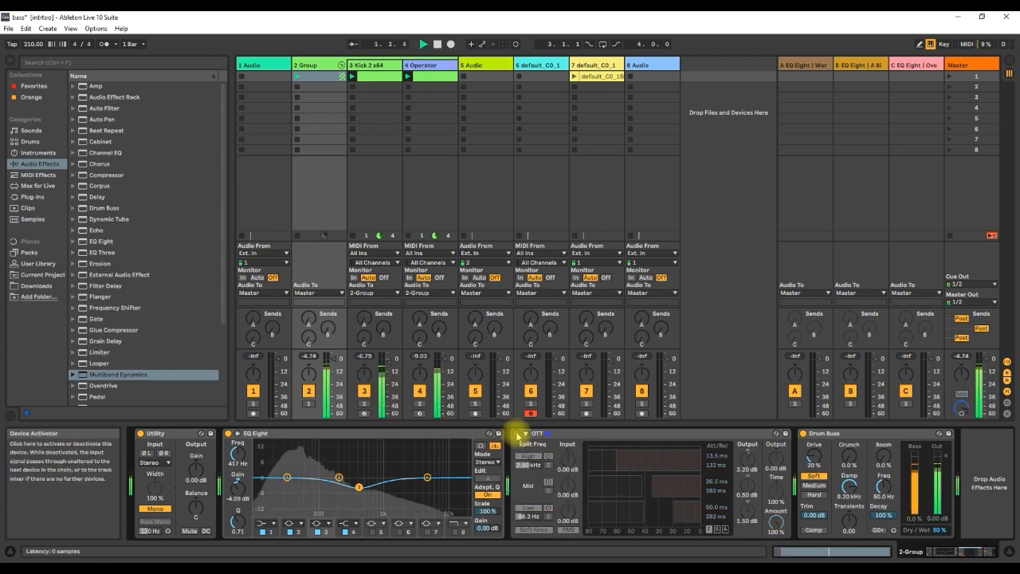
{"action": "left_click", "coordinate": [516, 434]}
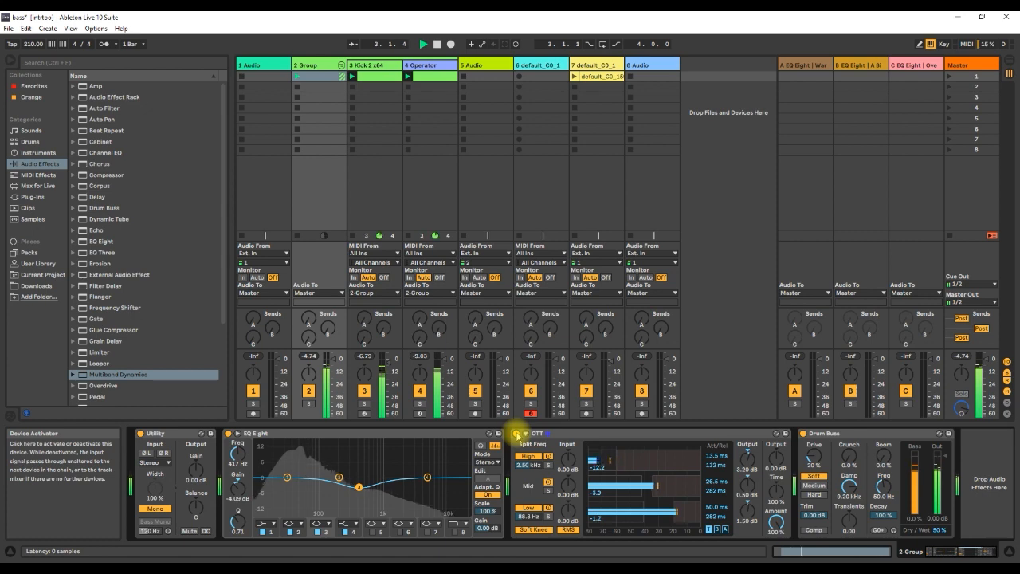
{"action": "left_click", "coordinate": [516, 434]}
{"action": "left_click", "coordinate": [517, 434]}
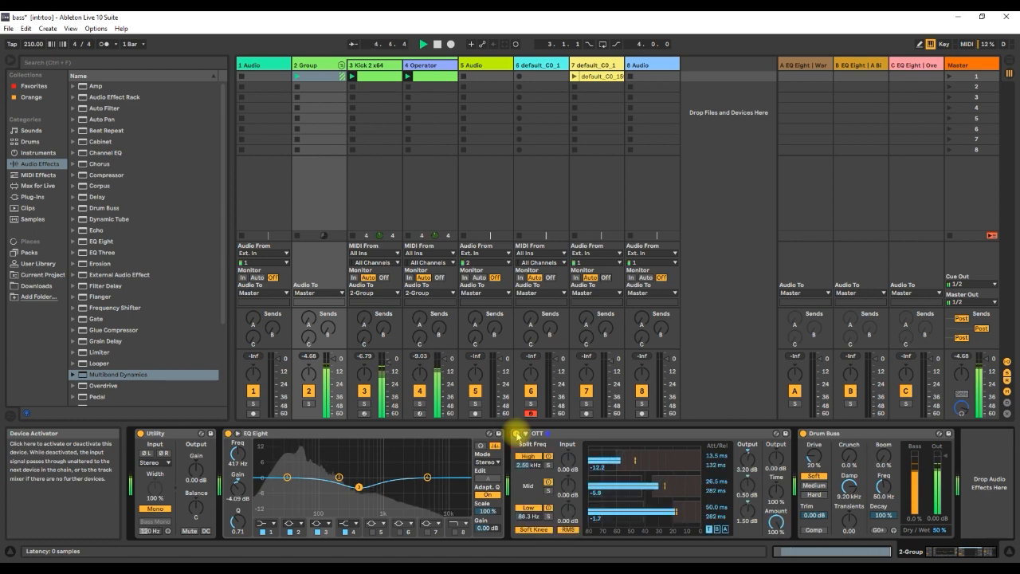